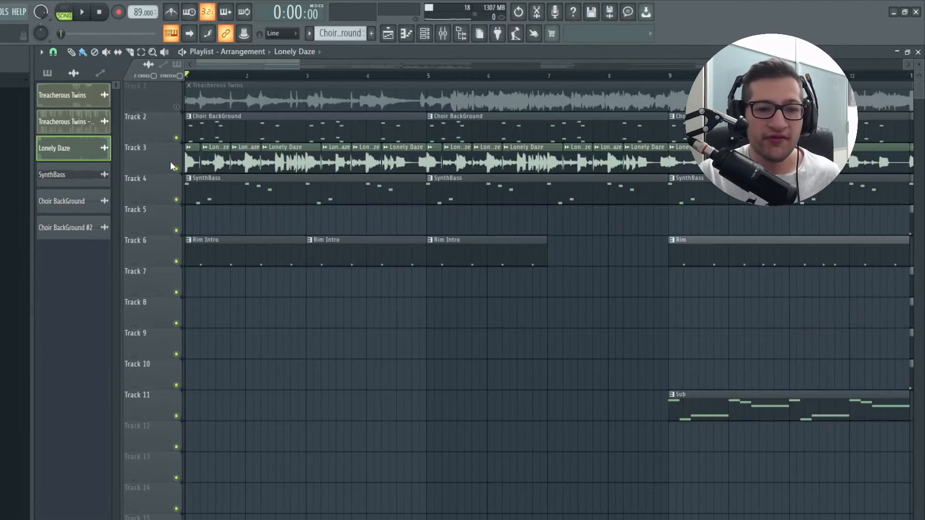
# Solo the chopped Lonely Daze clips on Track 3 and review the sample's pitch and time-stretching settings
pyautogui.scroll(4, 169, 161)
pyautogui.keyDown('ctrl'); pyautogui.click(177, 168); pyautogui.keyUp('ctrl')
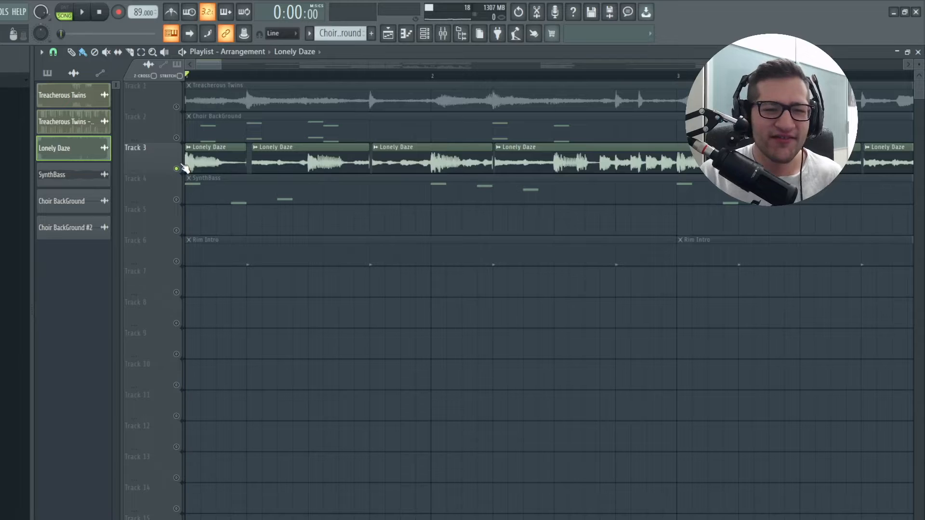
pyautogui.scroll(-5, 192, 158)
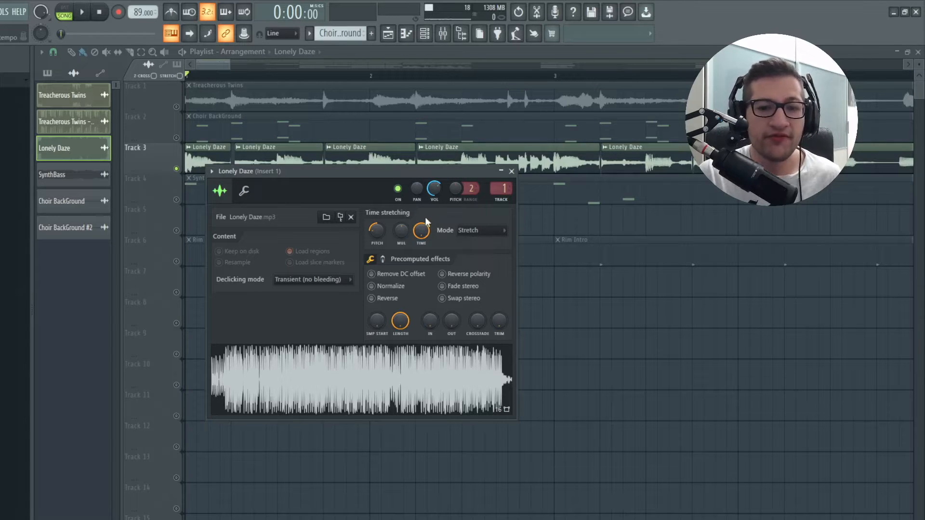
pyautogui.moveTo(425, 218); pyautogui.dragTo(417, 240)
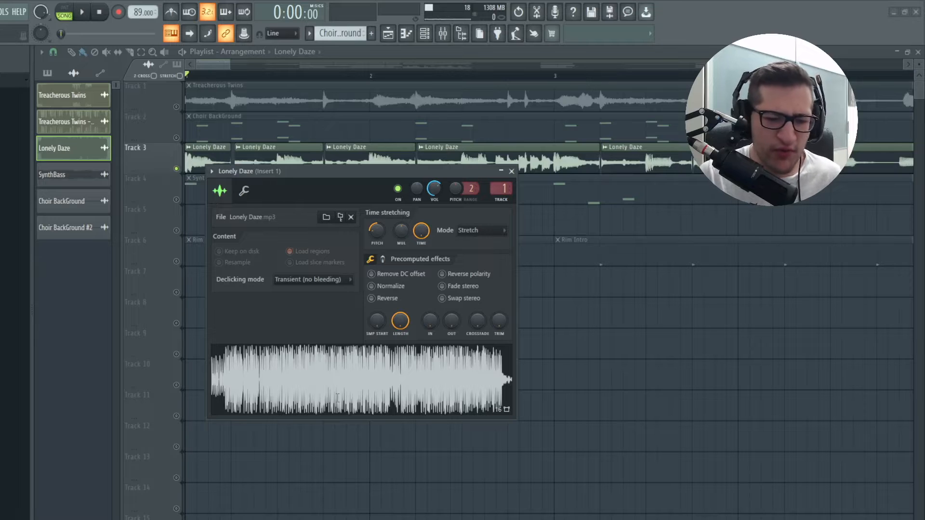
pyautogui.click(512, 172)
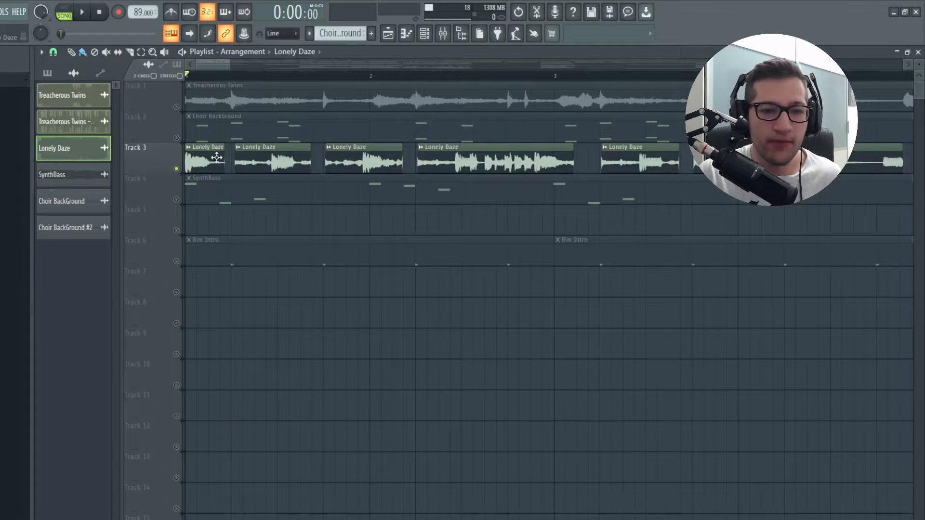
# Open the Lonely Daze sample's channel and review the Decimort 2 bit crusher on its mixer insert
pyautogui.doubleClick(212, 153)
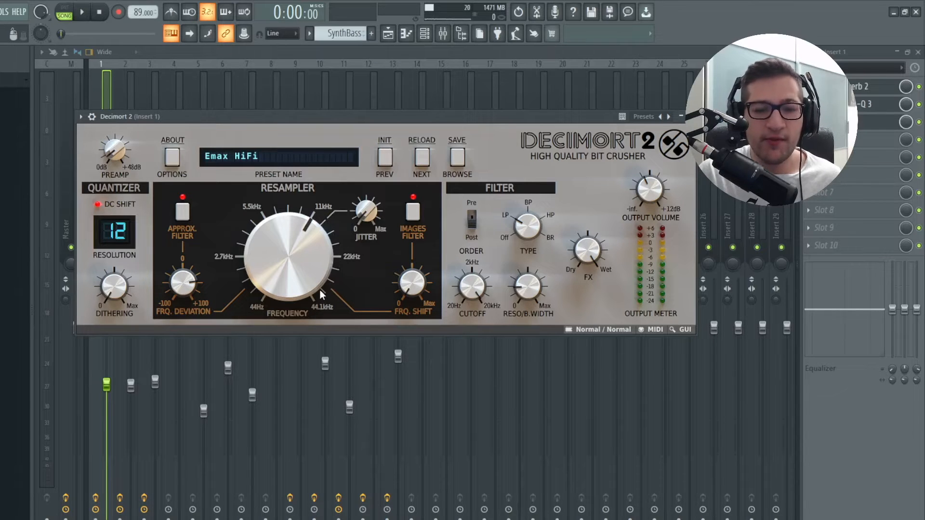
pyautogui.click(690, 116)
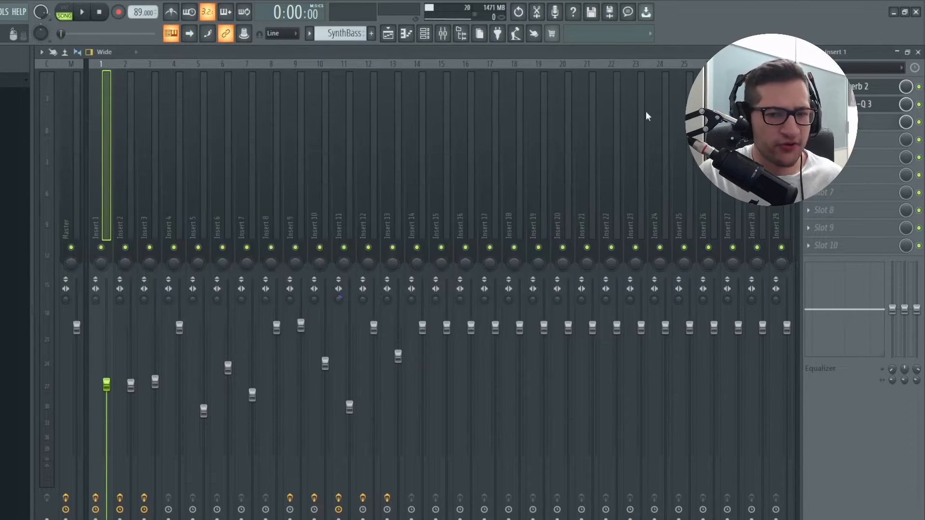
# Bypass the effects on Insert 1 and play the chopped Lonely Daze clips on Track 3 in the playlist
pyautogui.click(96, 498)
pyautogui.click(388, 34)
pyautogui.press('space')
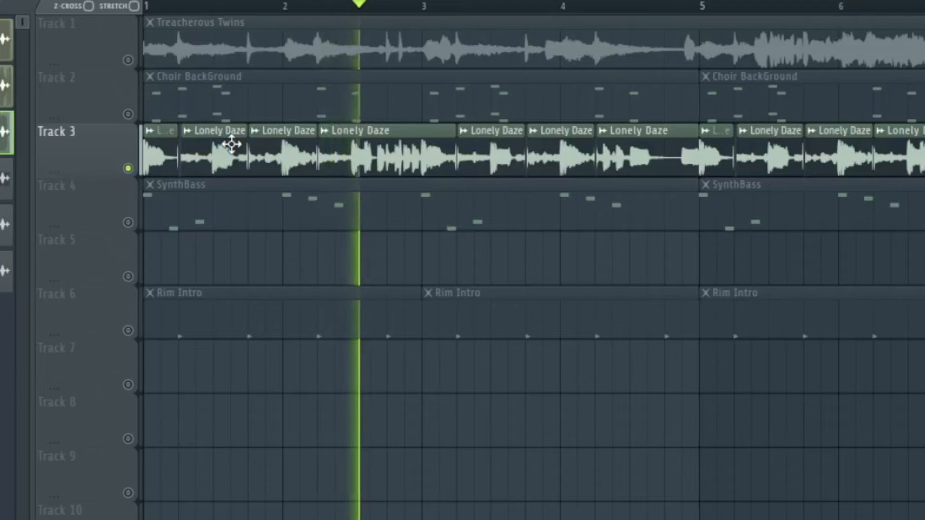
pyautogui.press('space')
pyautogui.scroll(8, 101, 161)
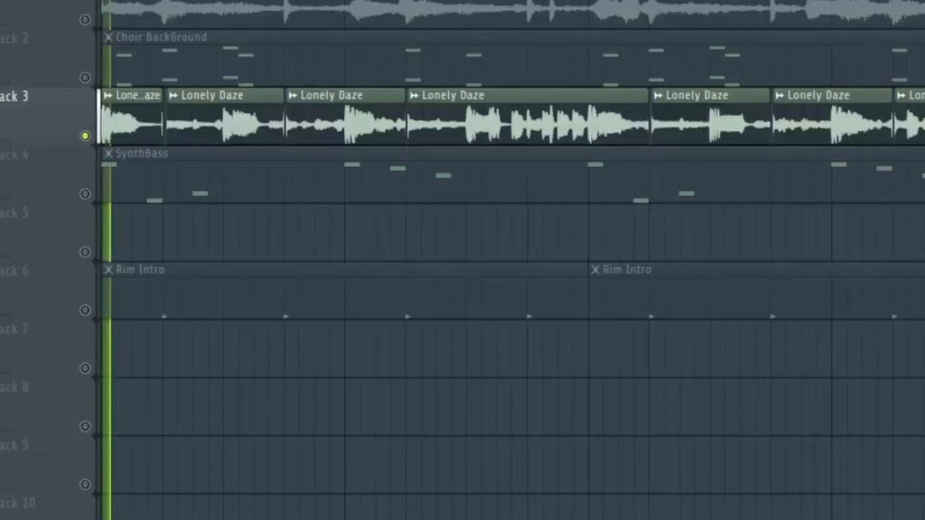
# Play the two original Lonely Daze sections on Track 8, first from the start and again from bar 5
pyautogui.scroll(-3, 327, 189)
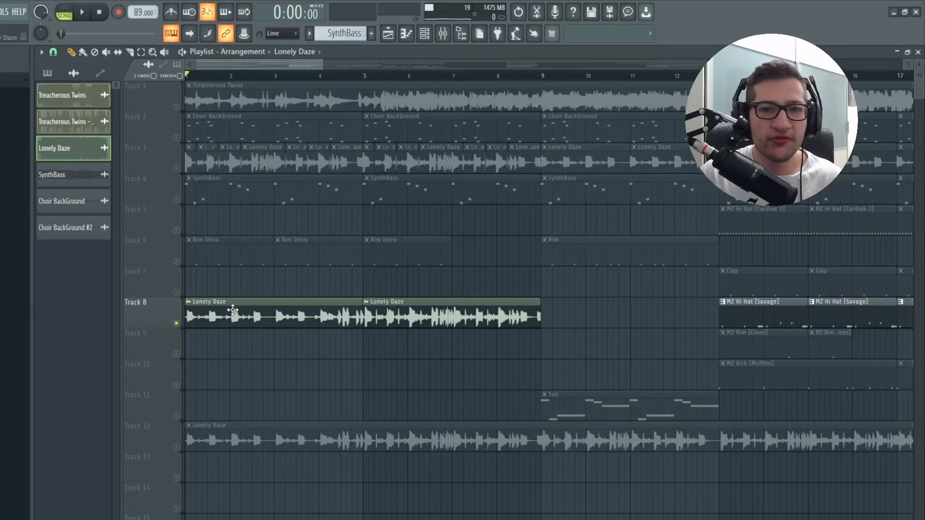
pyautogui.press('space')
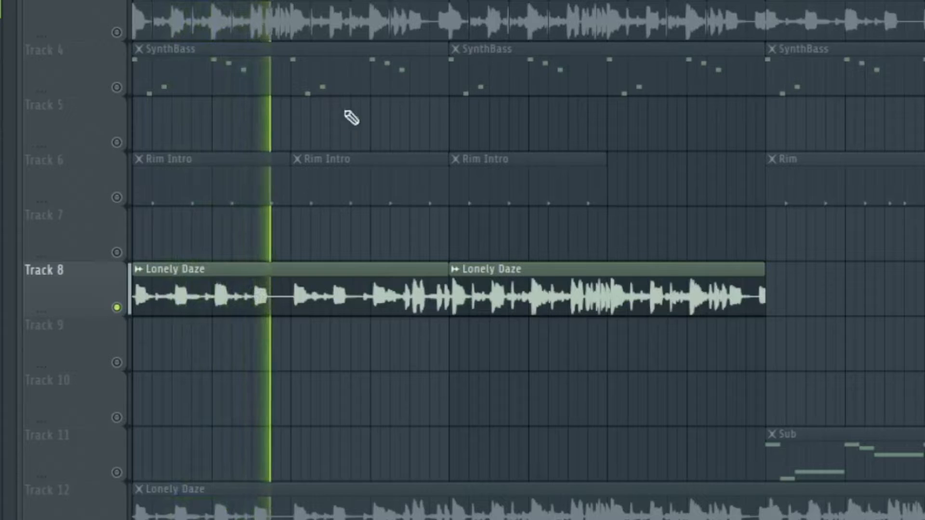
pyautogui.press('space')
pyautogui.click(449, 1)
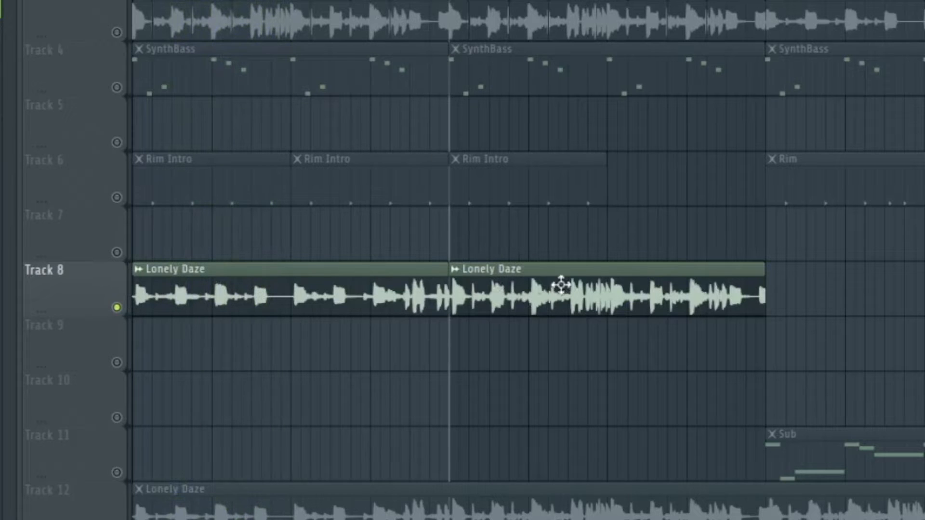
pyautogui.press('space')
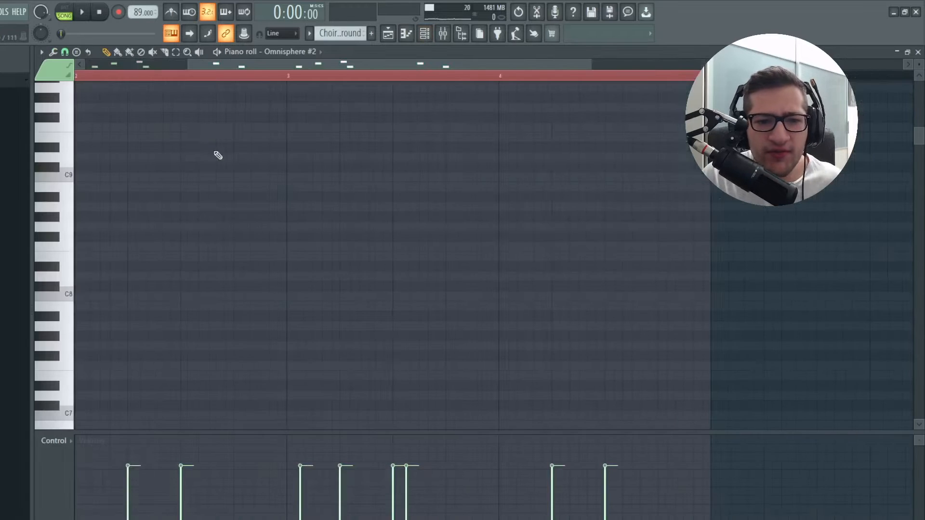
# Review the Choir BackGround pattern's notes and the reFX Nexus and Omnisphere #2 instruments that play them
pyautogui.doubleClick(206, 131)
pyautogui.scroll(-13, 183, 181)
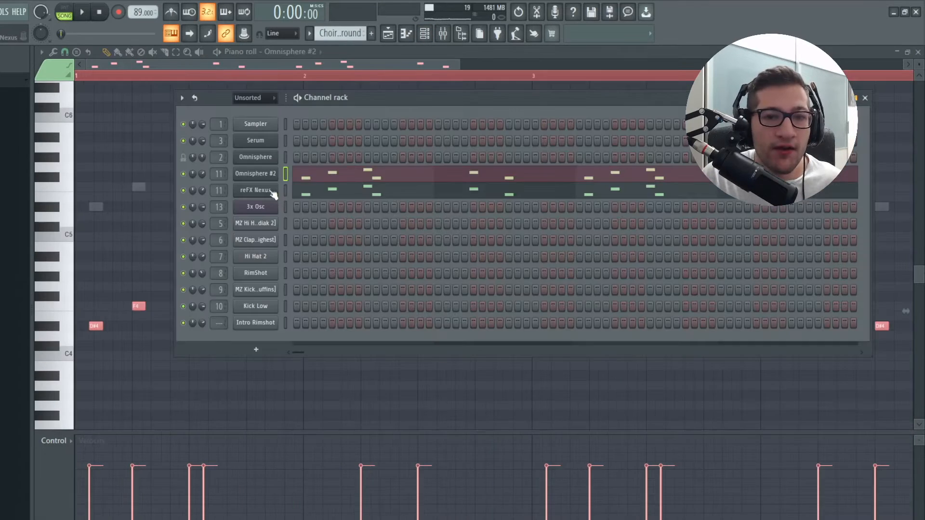
pyautogui.click(255, 191)
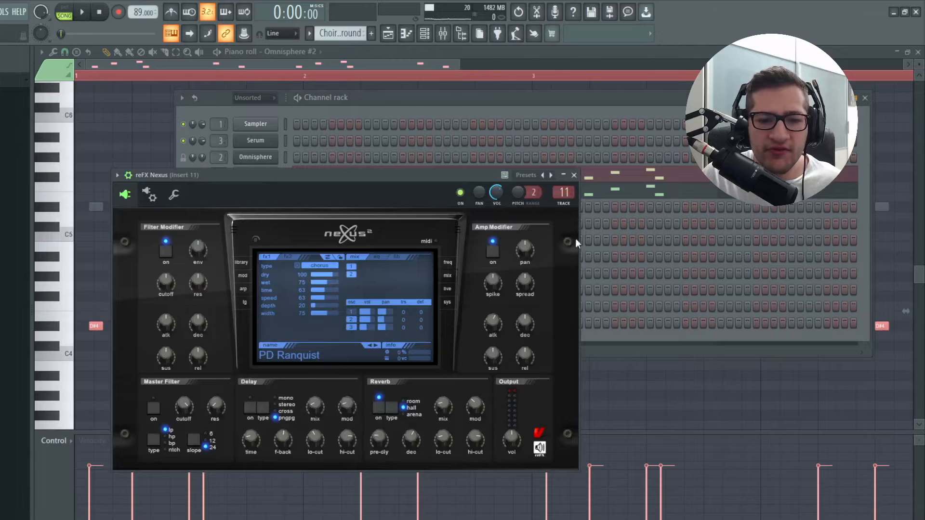
pyautogui.click(574, 175)
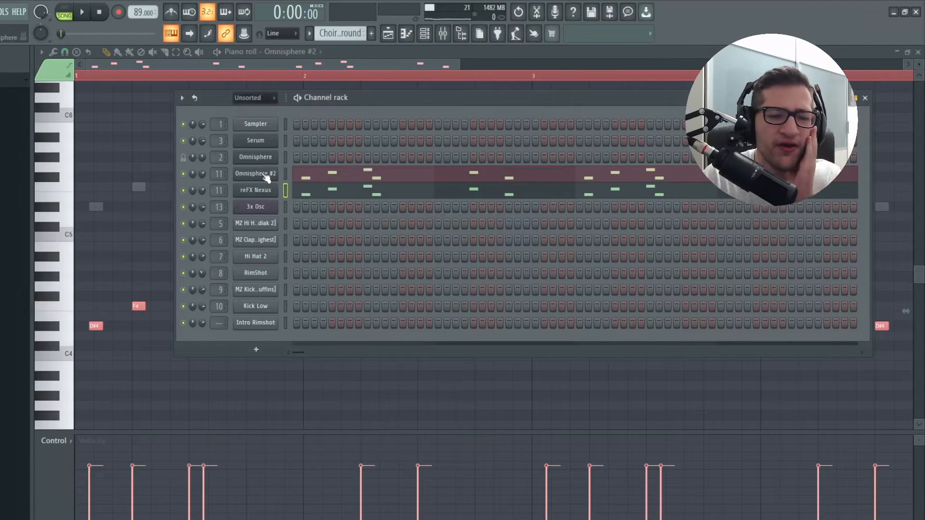
pyautogui.click(264, 177)
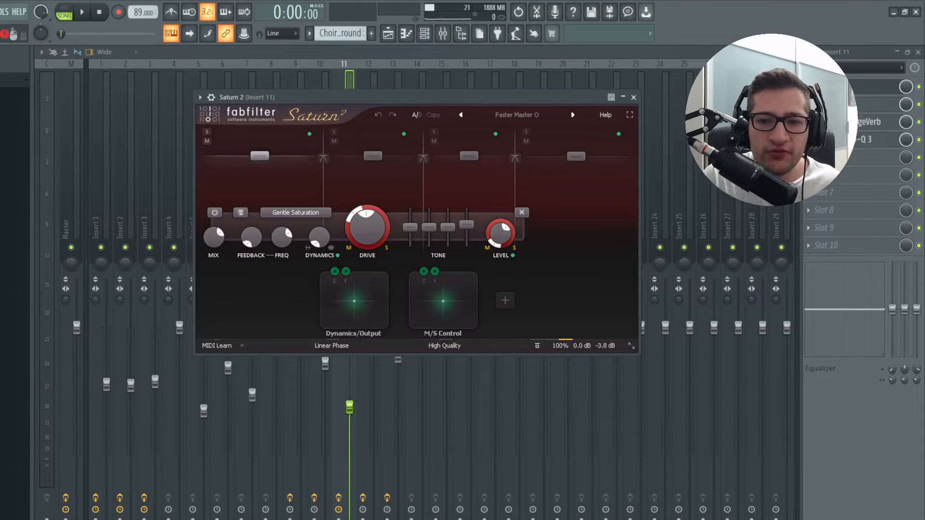
# Review the OTT, reverb and FabFilter Pro-Q 3 effects on Insert 11
pyautogui.click(846, 105)
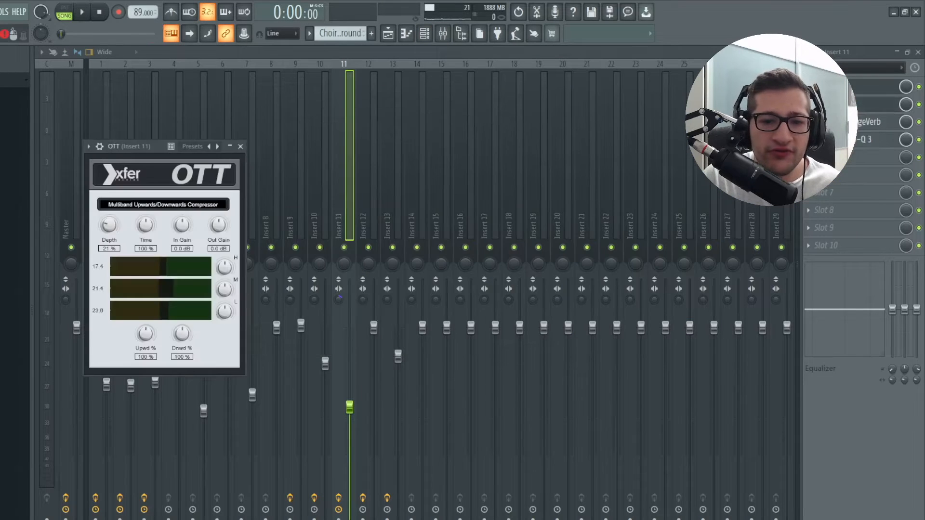
pyautogui.click(845, 122)
pyautogui.click(846, 139)
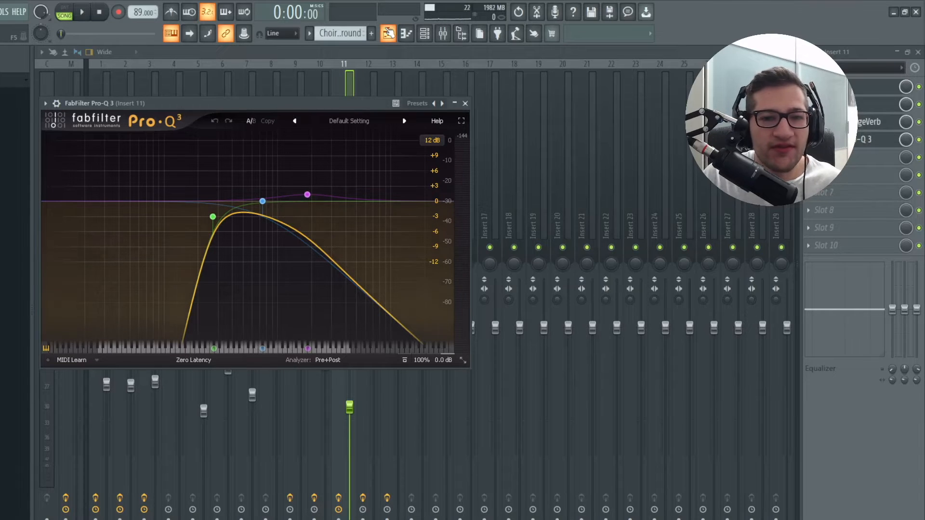
# Return to the playlist and review the Focused Phatty bass patch in the Omnisphere channel
pyautogui.click(389, 33)
pyautogui.click(406, 34)
pyautogui.click(388, 34)
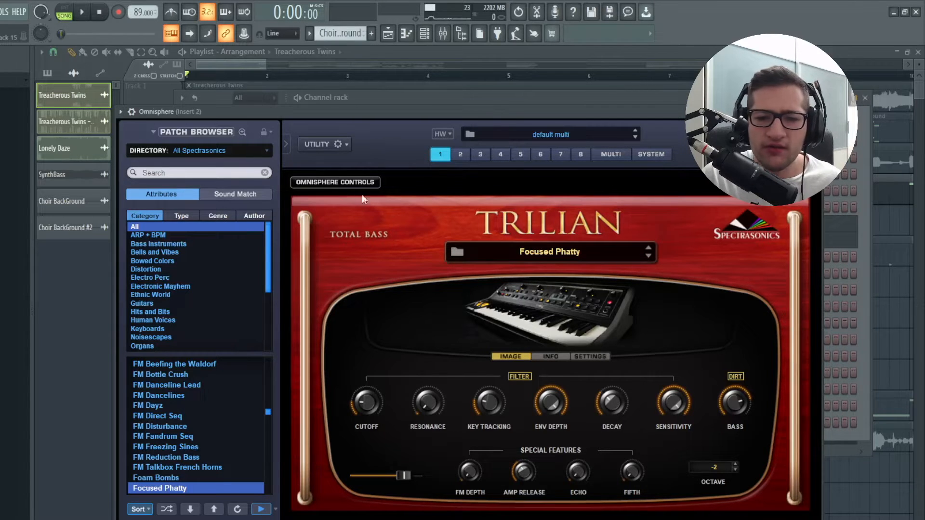
pyautogui.click(346, 184)
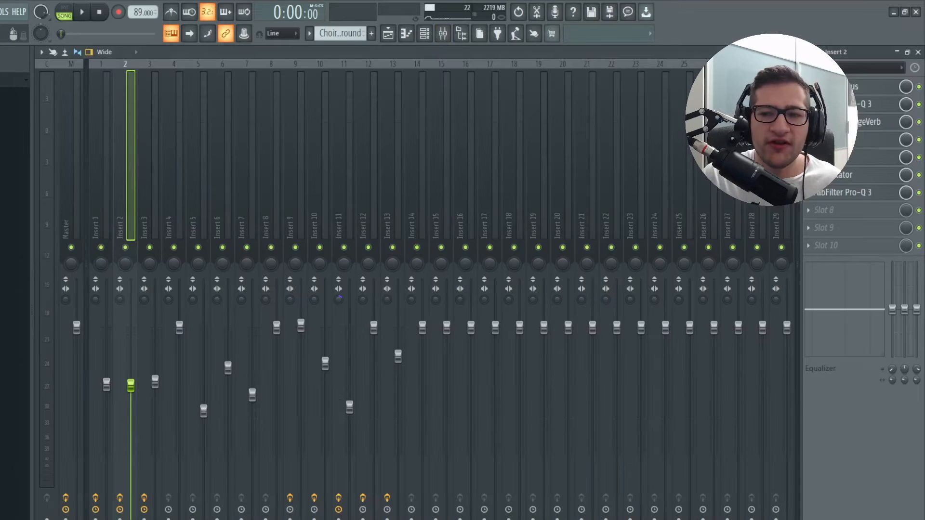
# Review the effects on Insert 2, including the FabFilter Pro-Q 3 equalizer curve
pyautogui.click(854, 140)
pyautogui.click(858, 104)
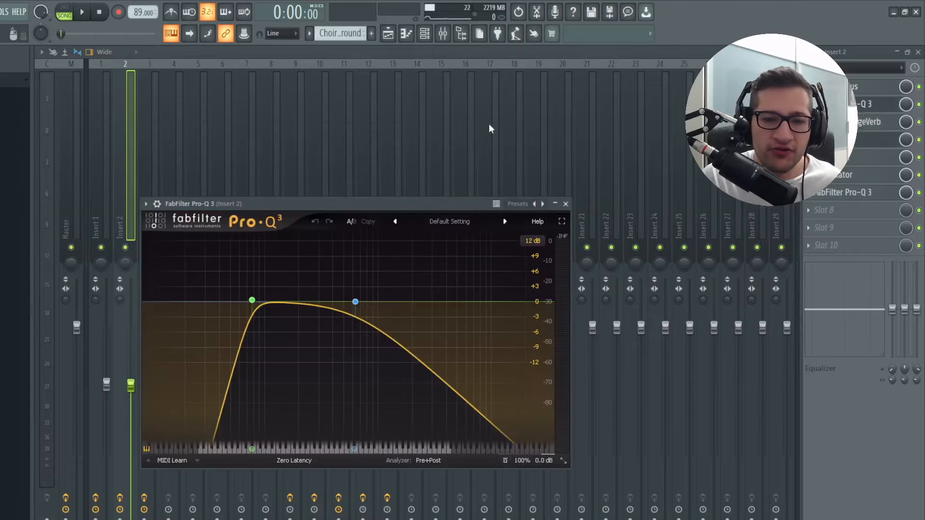
pyautogui.click(566, 204)
# Open the Serum channel routed to Insert 3 and examine its oscillator, FM and filter settings
pyautogui.click(153, 185)
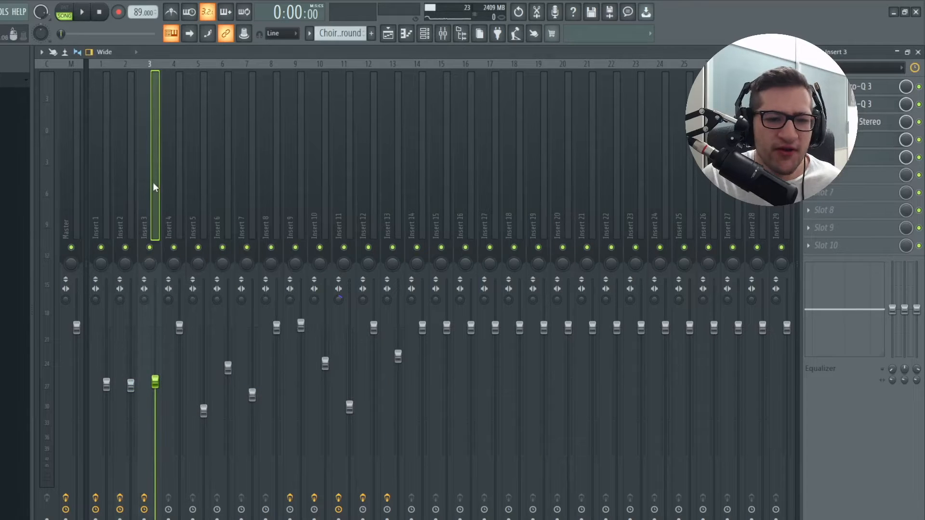
pyautogui.click(425, 33)
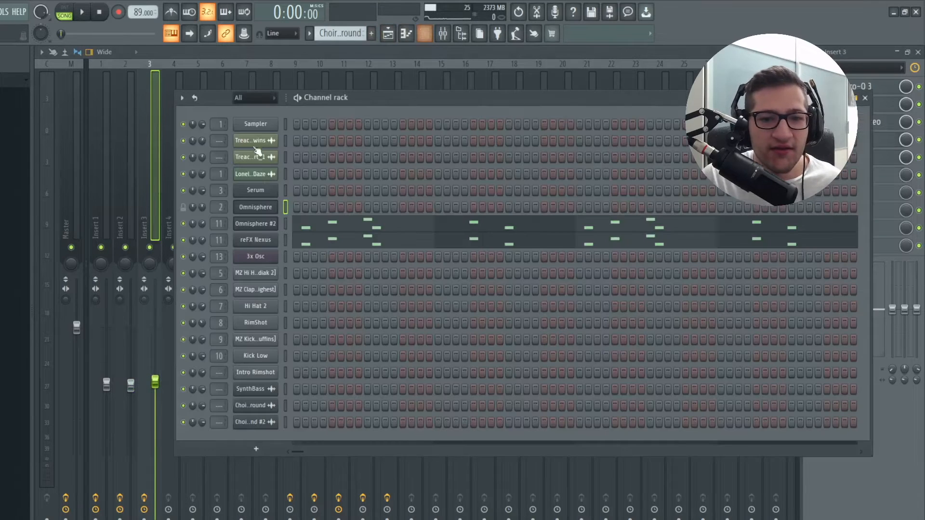
pyautogui.click(275, 191)
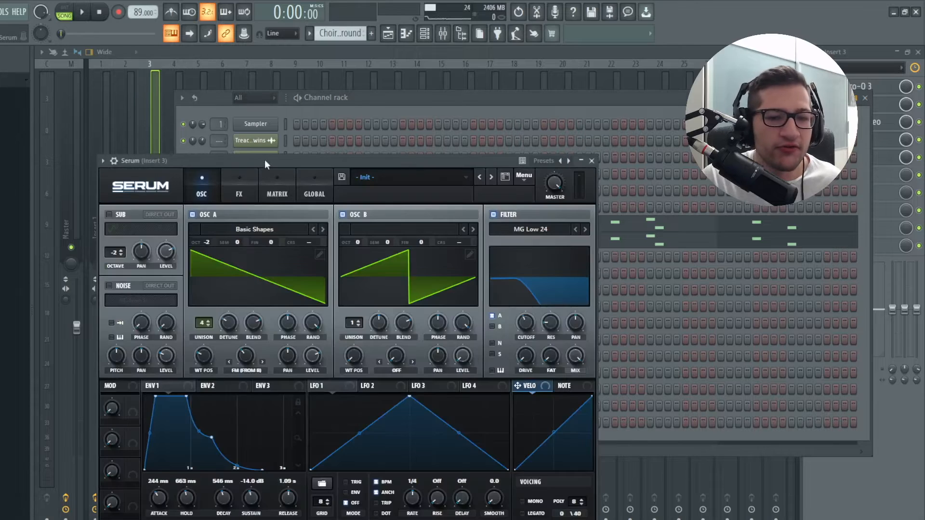
pyautogui.moveTo(264, 160); pyautogui.dragTo(396, 98)
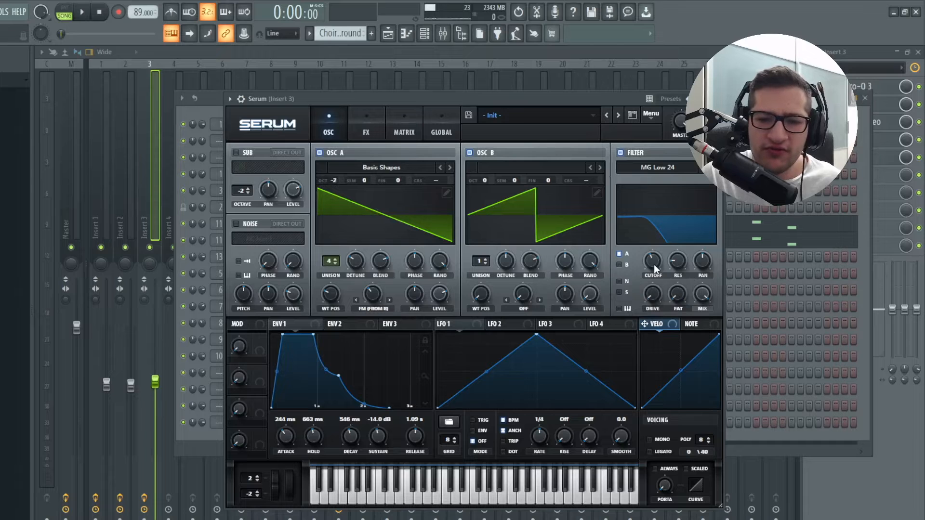
pyautogui.moveTo(677, 264)
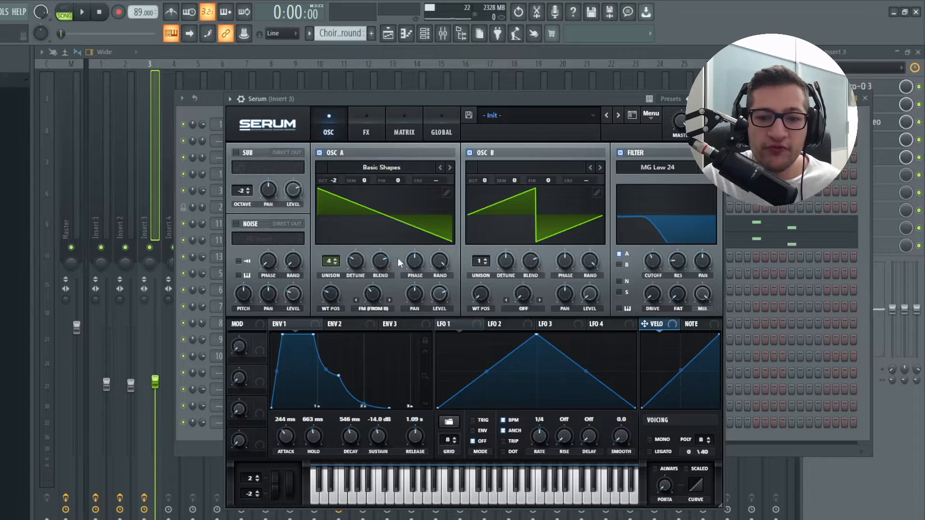
pyautogui.moveTo(377, 298)
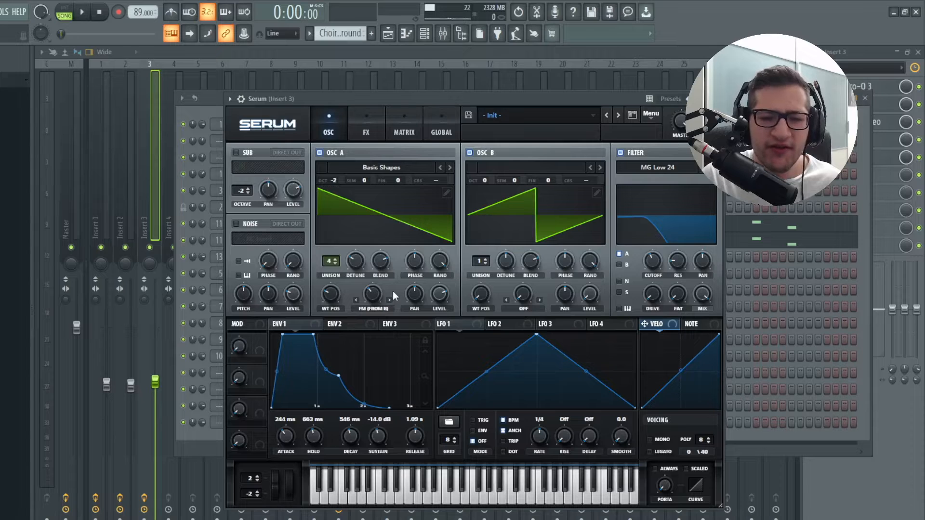
# Review Serum's oscillator and effects pages, and switch off its distortion, chorus and reverb
pyautogui.click(362, 122)
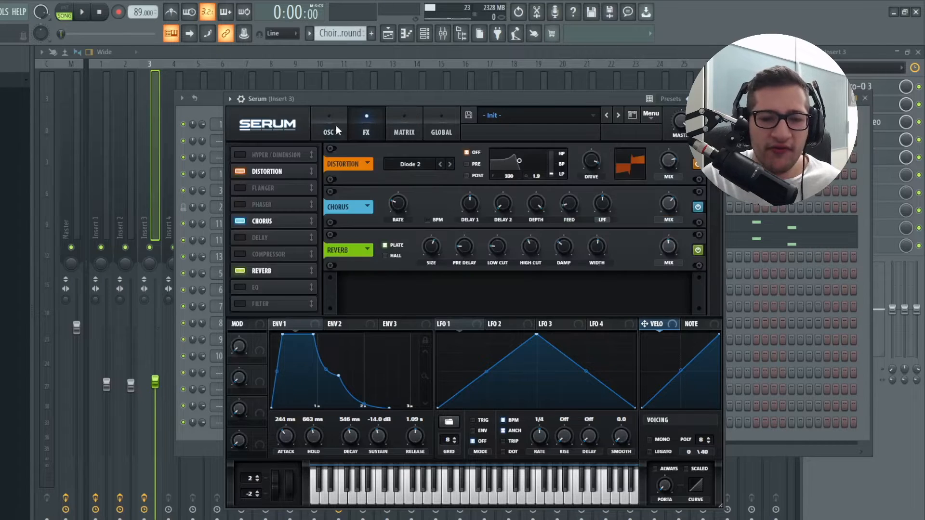
pyautogui.click(337, 125)
pyautogui.click(359, 117)
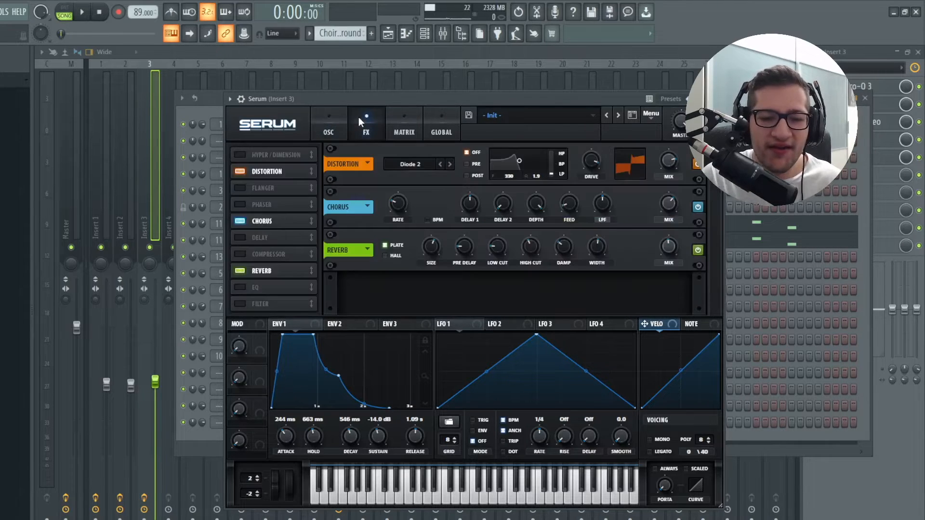
pyautogui.click(239, 172)
pyautogui.click(239, 221)
pyautogui.click(239, 271)
# Bypass the mixer effects on Insert 3 and reopen Serum to play its dry sound
pyautogui.click(153, 352)
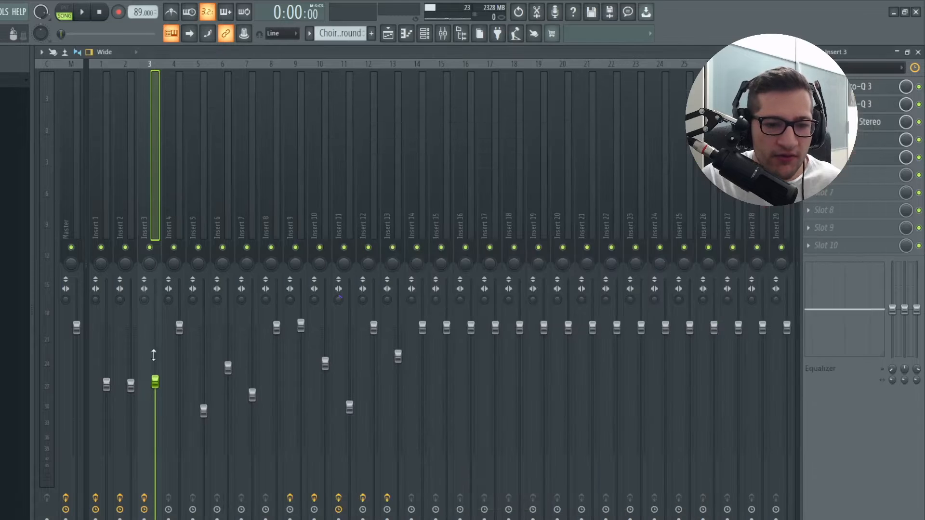
pyautogui.click(426, 34)
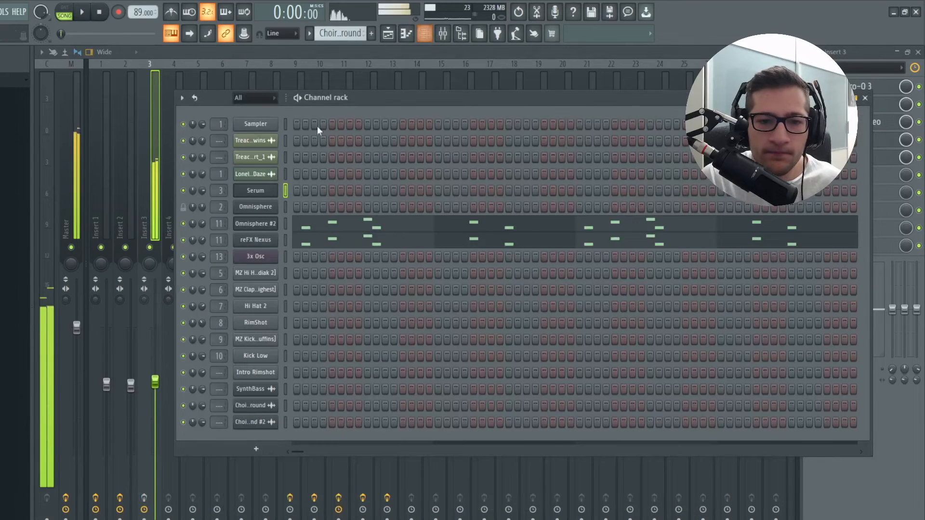
pyautogui.click(269, 190)
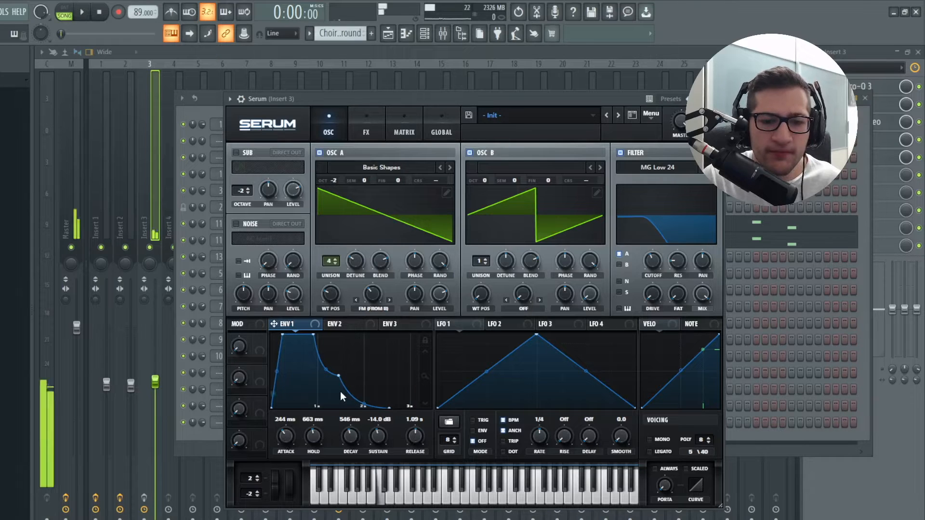
# Switch Serum's distortion, chorus and reverb back on one at a time while playing the sound
pyautogui.click(367, 130)
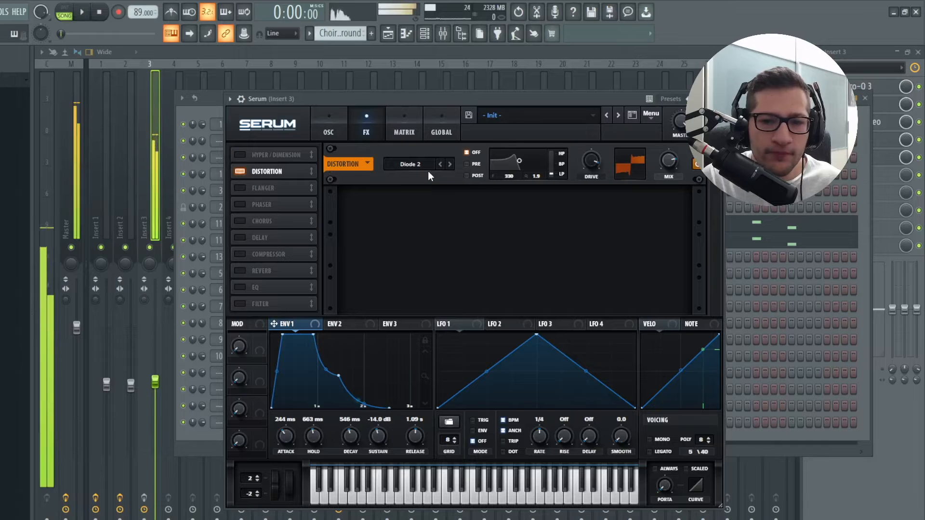
pyautogui.click(240, 220)
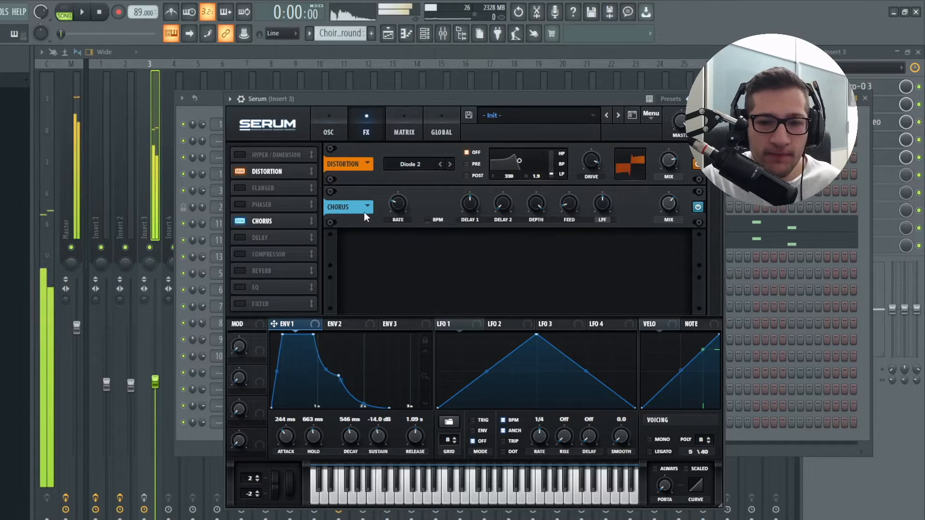
pyautogui.click(240, 270)
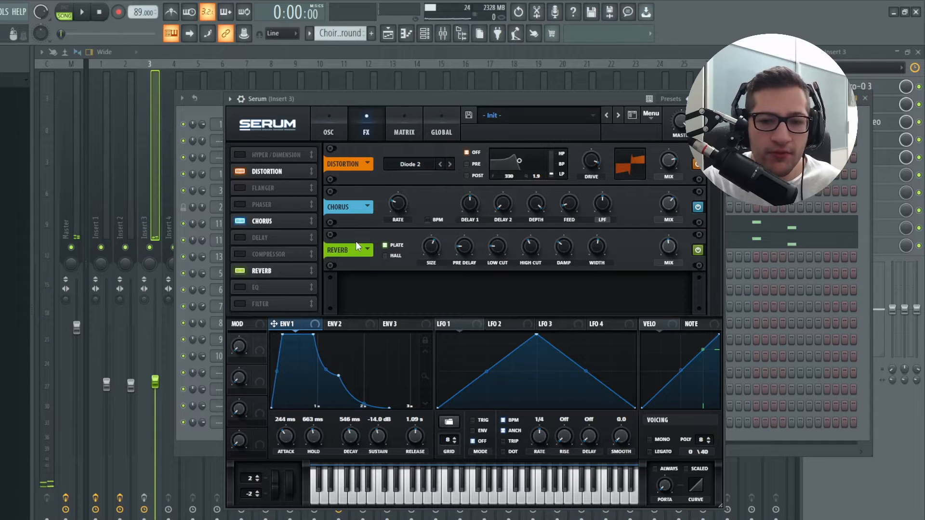
# Close Serum and the channel rack and examine the SynthBass notes in the piano roll while playing them
pyautogui.click(866, 98)
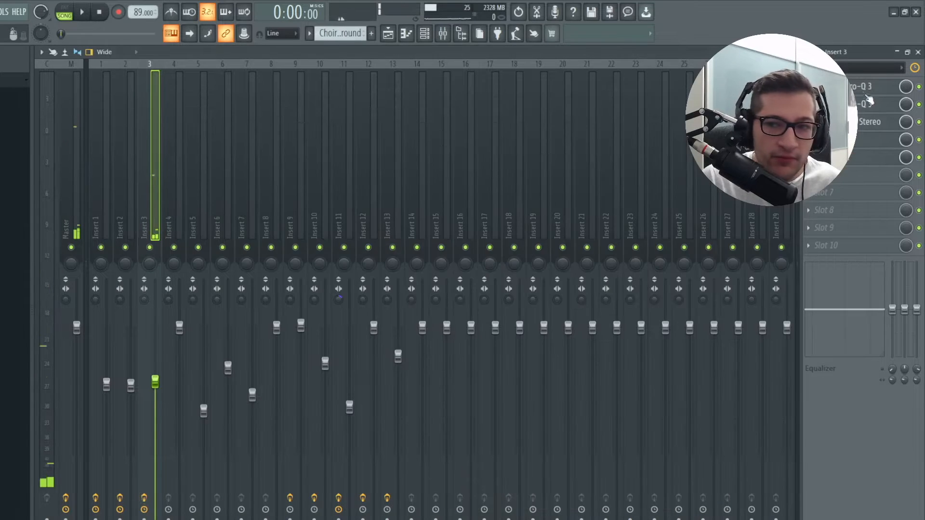
pyautogui.click(866, 89)
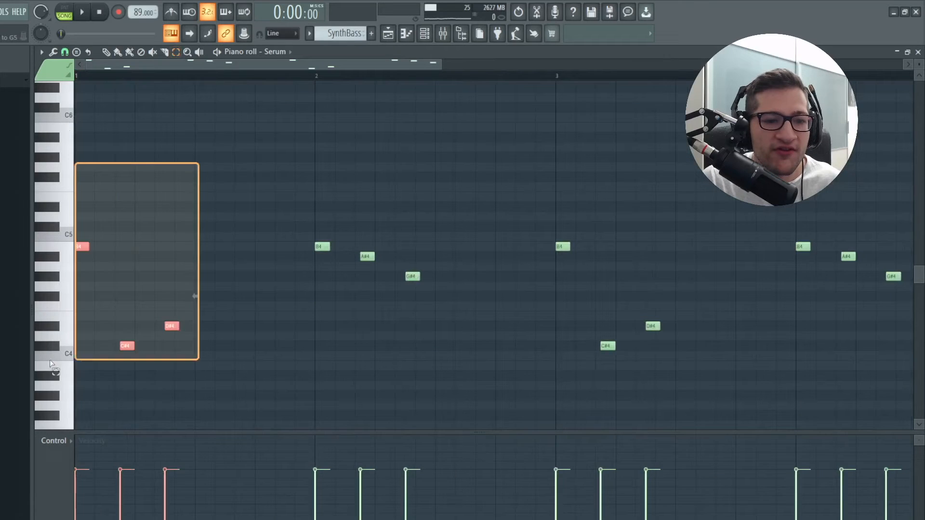
pyautogui.scroll(-2, 159, 294)
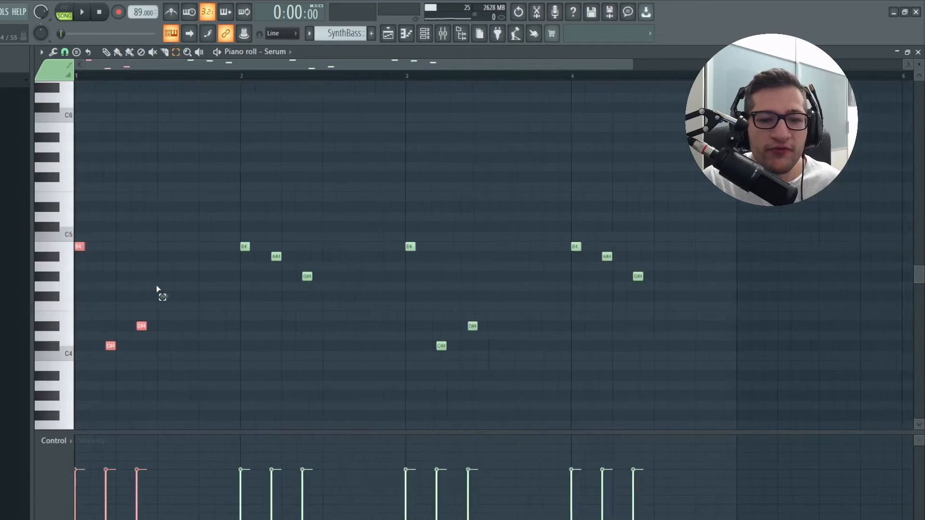
pyautogui.moveTo(741, 173); pyautogui.dragTo(66, 386)
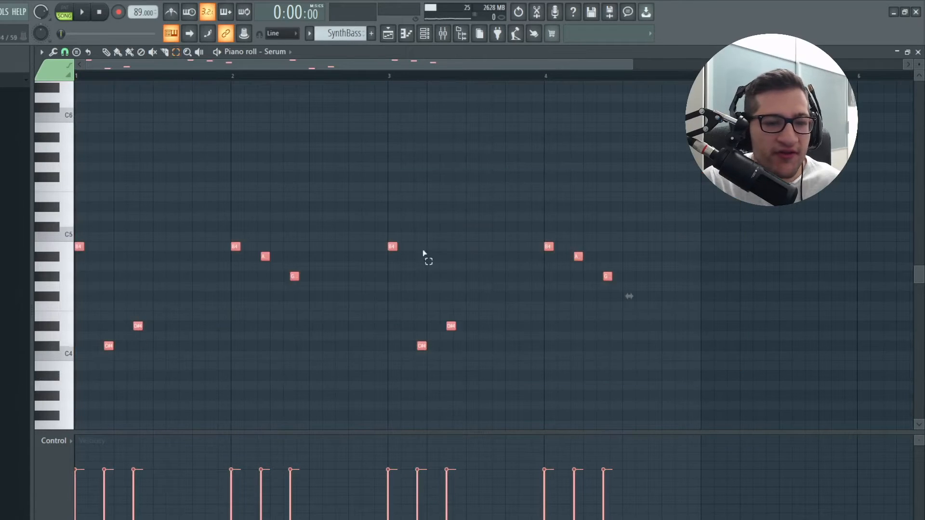
pyautogui.moveTo(742, 183); pyautogui.dragTo(80, 371)
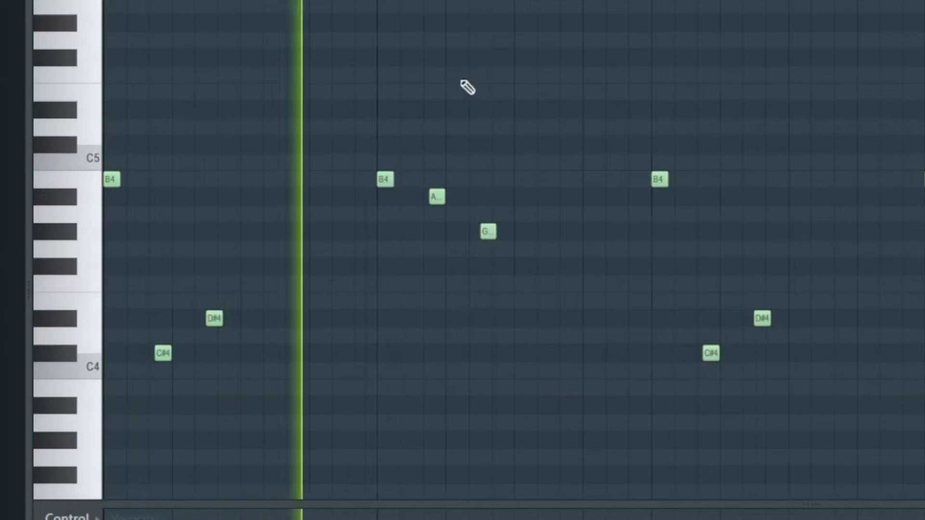
pyautogui.scroll(-2, 462, 81)
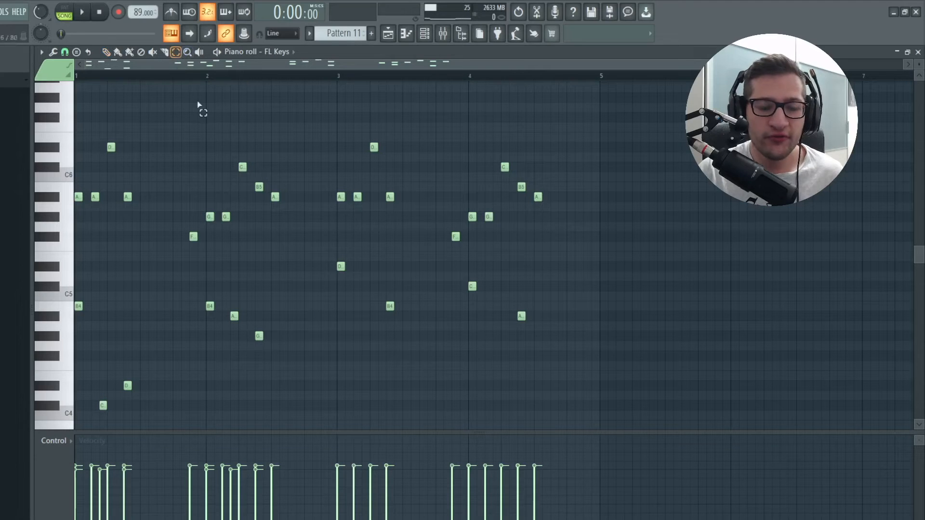
# Play the second half of Pattern 11 in the FL Keys piano roll with the long D#5, B4, C#5 and A#4 notes
pyautogui.moveTo(285, 292); pyautogui.dragTo(25, 423)
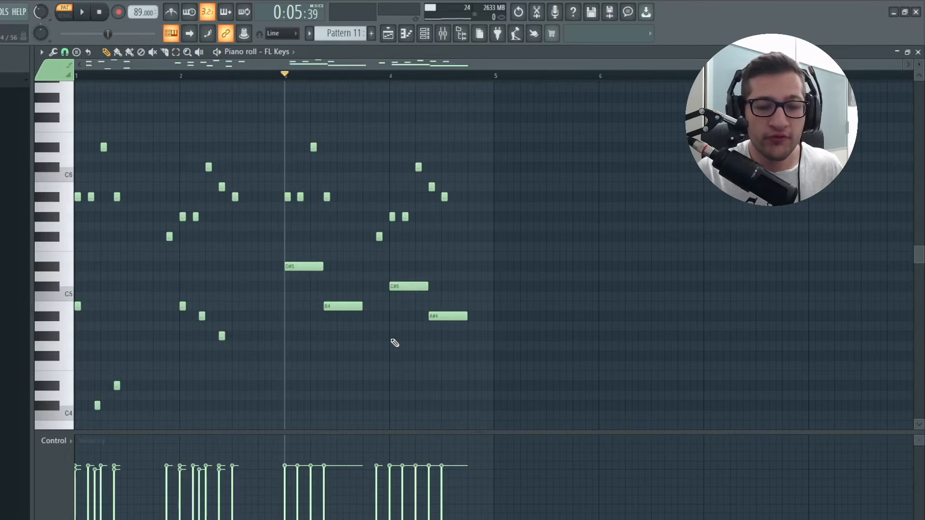
pyautogui.scroll(1, 389, 309)
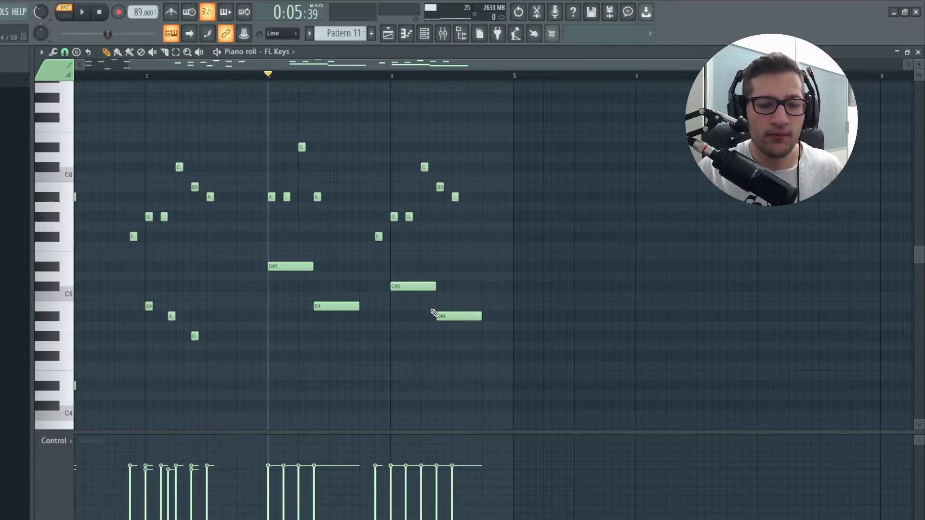
pyautogui.press('space')
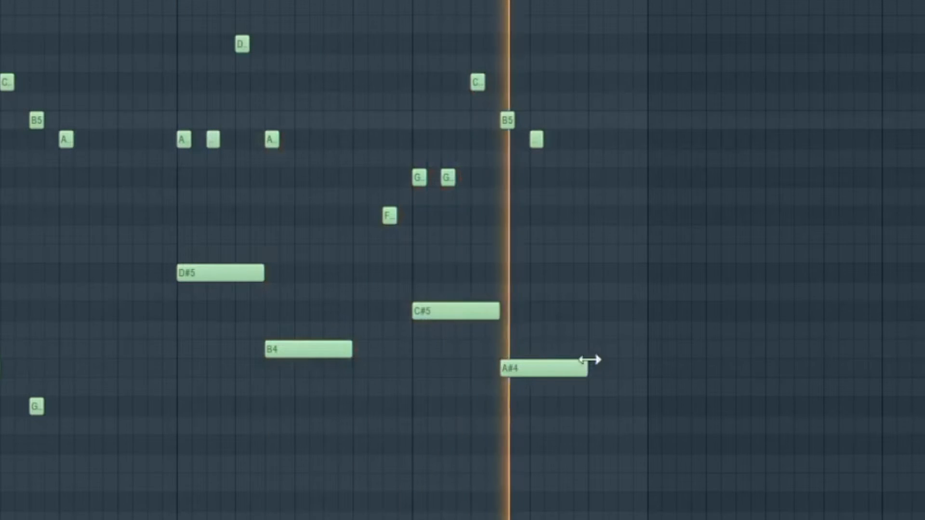
pyautogui.press('space')
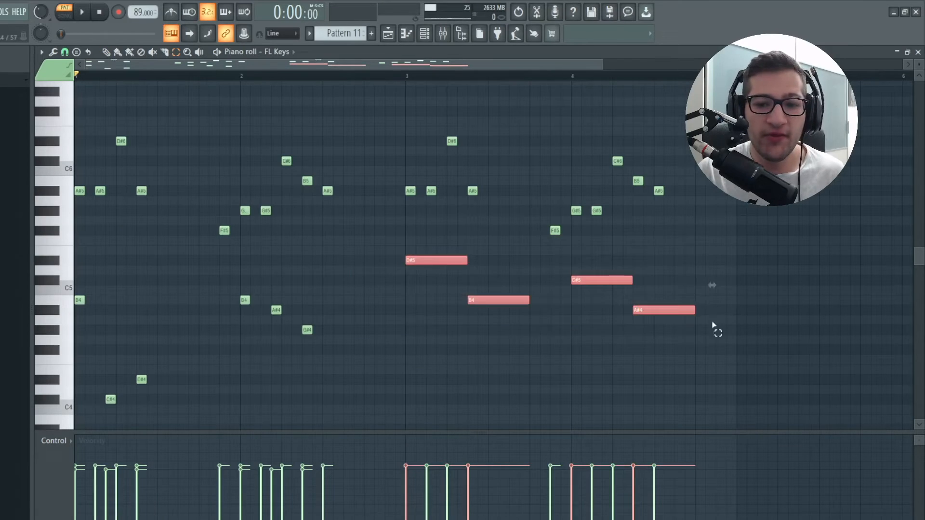
# Compare the long bass notes with the first bar of Pattern 11 and raise its C#4 and D#4 notes by an octave
pyautogui.moveTo(762, 246); pyautogui.dragTo(405, 353)
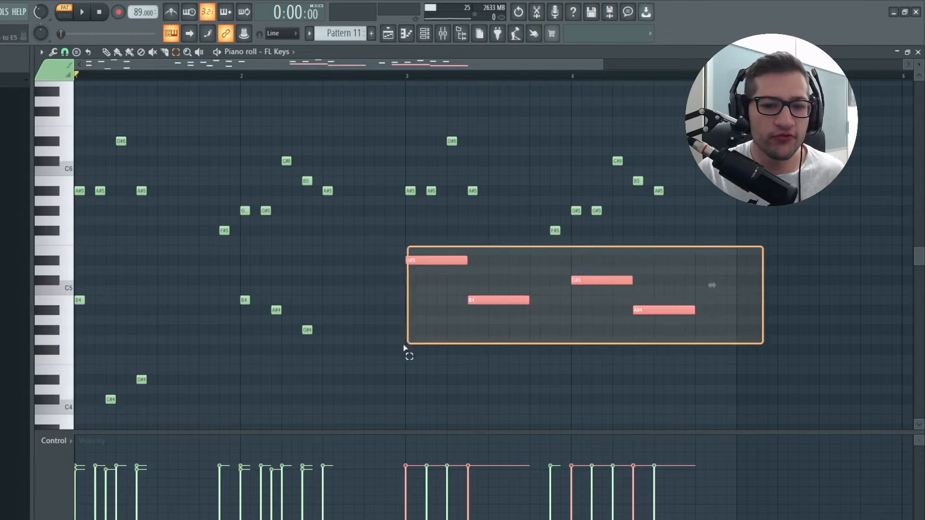
pyautogui.moveTo(353, 267); pyautogui.dragTo(52, 419)
pyautogui.moveTo(362, 196); pyautogui.dragTo(481, 246)
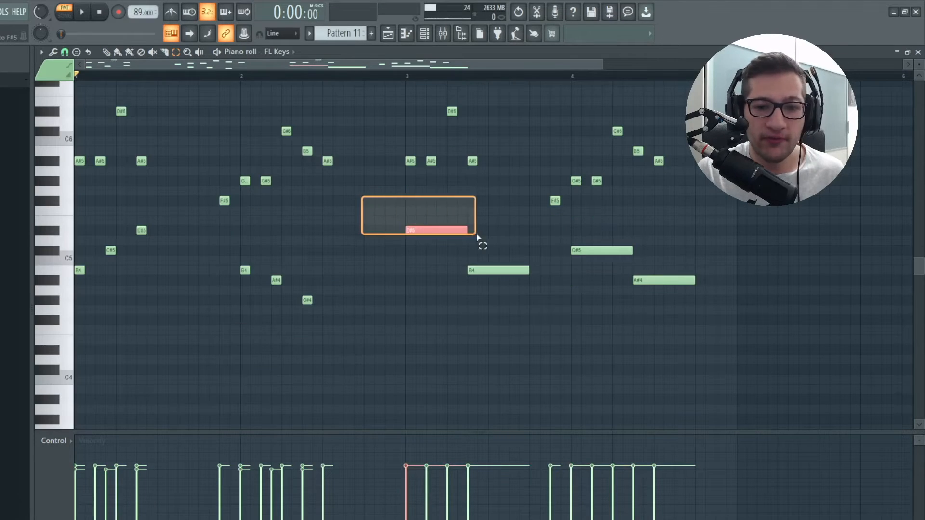
pyautogui.moveTo(115, 257); pyautogui.dragTo(41, 292)
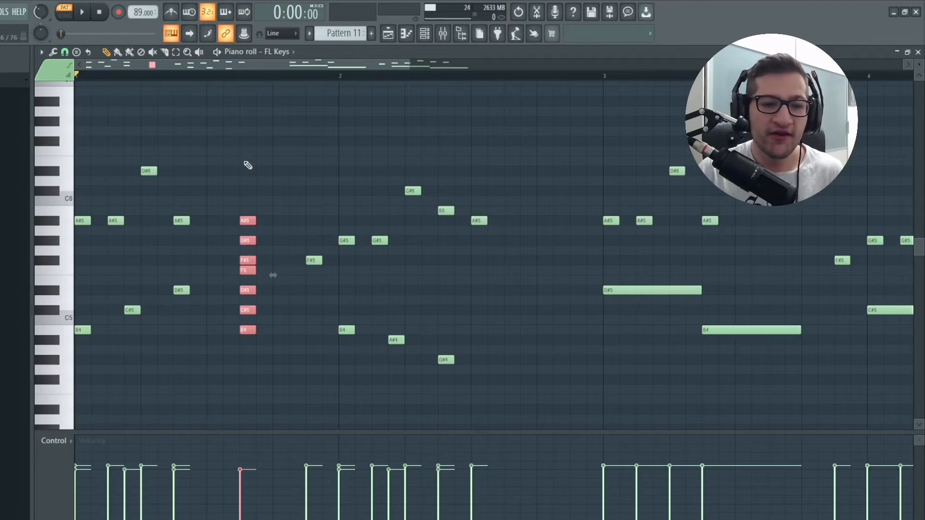
# Shift the stack of scale notes from B4 to A#5 slightly later within the first bar of Pattern 11
pyautogui.moveTo(250, 221); pyautogui.dragTo(283, 221)
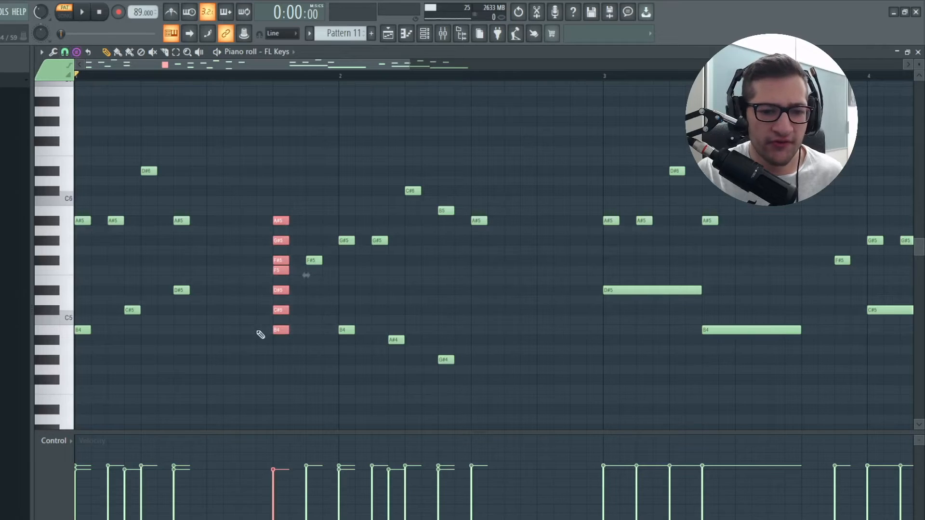
pyautogui.click(244, 332)
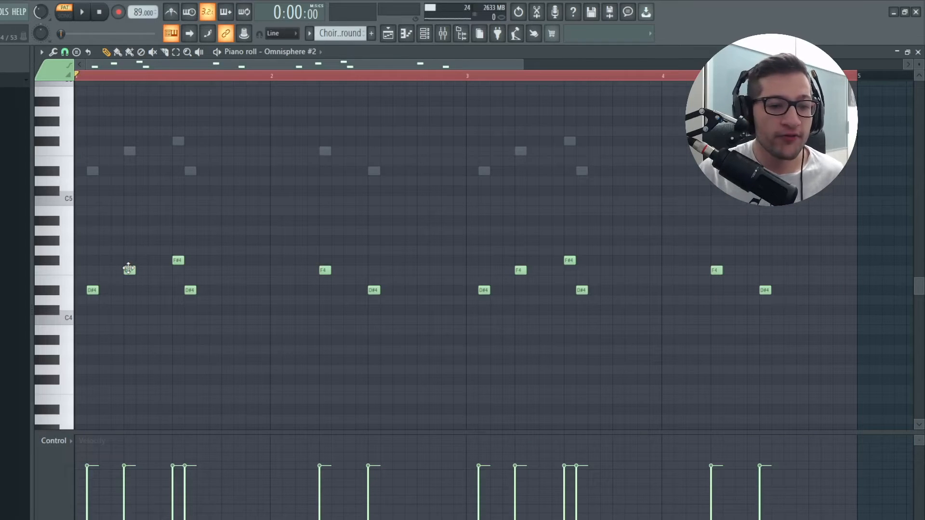
# Examine the Choir BackGround notes of Omnisphere #2 and reopen Pattern 11 from Track 10 of the playlist
pyautogui.scroll(3, 118, 262)
pyautogui.scroll(-2, 114, 279)
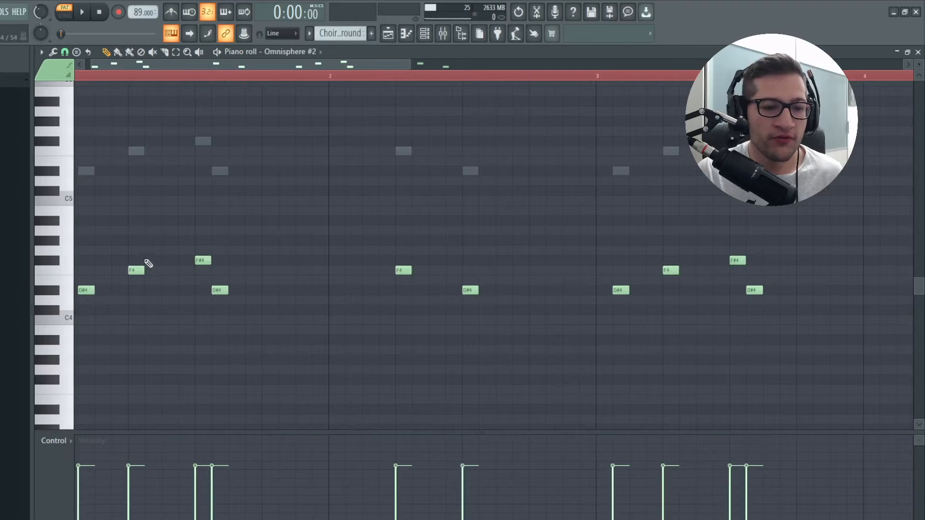
pyautogui.click(387, 33)
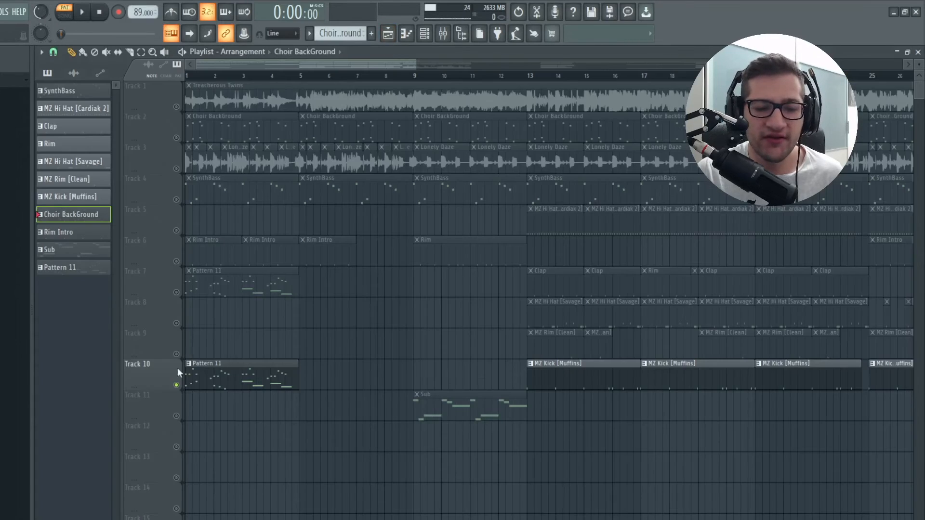
pyautogui.doubleClick(195, 377)
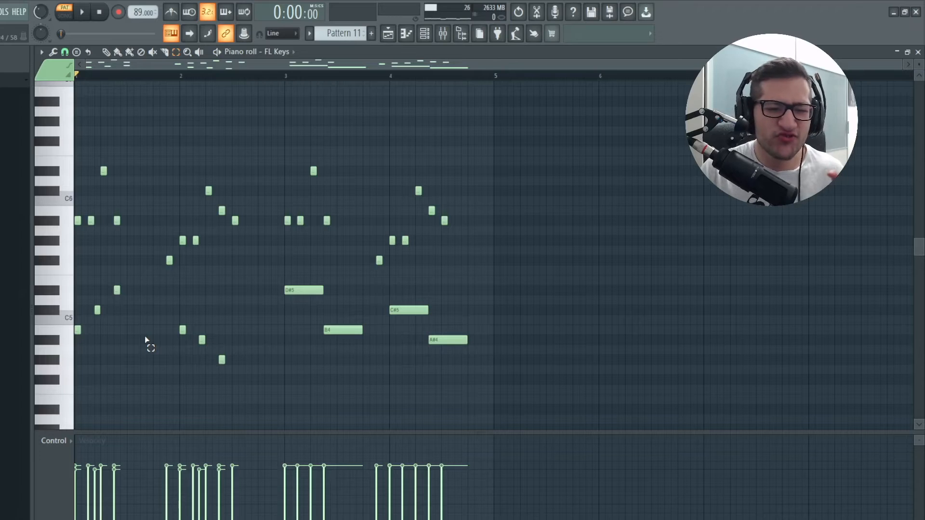
# Select the bass notes in the first and second bars of Pattern 11 to compare their movement
pyautogui.moveTo(298, 275); pyautogui.dragTo(94, 387)
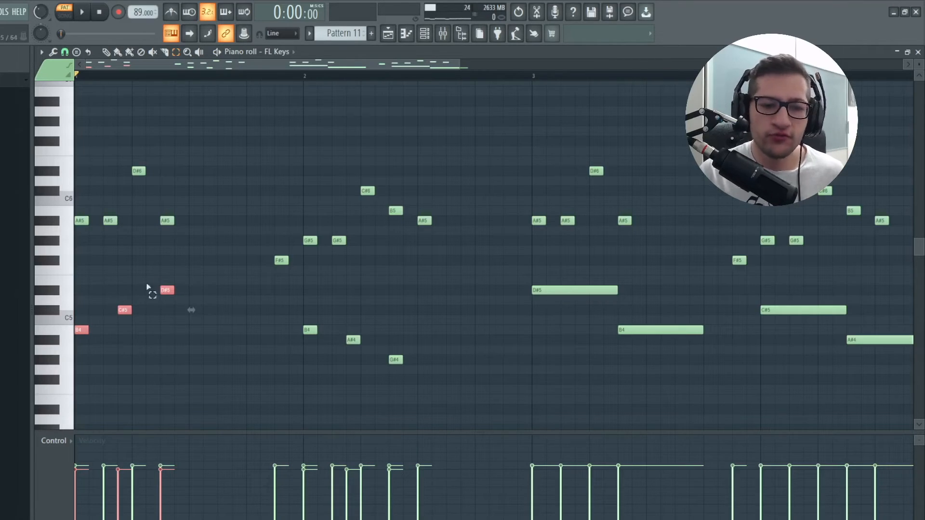
pyautogui.moveTo(94, 307); pyautogui.dragTo(78, 373)
pyautogui.moveTo(109, 286); pyautogui.dragTo(142, 334)
pyautogui.moveTo(131, 257); pyautogui.dragTo(77, 343)
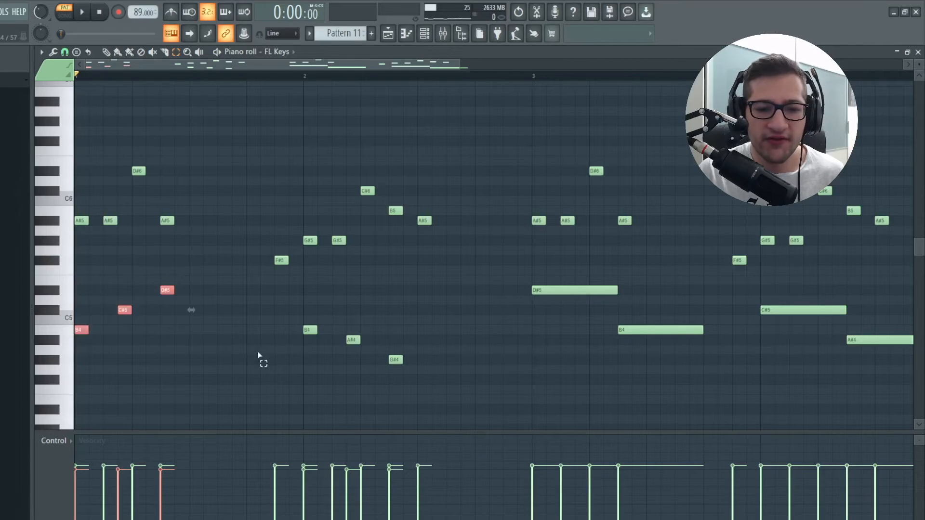
pyautogui.moveTo(281, 306); pyautogui.dragTo(374, 352)
pyautogui.moveTo(377, 334); pyautogui.dragTo(421, 376)
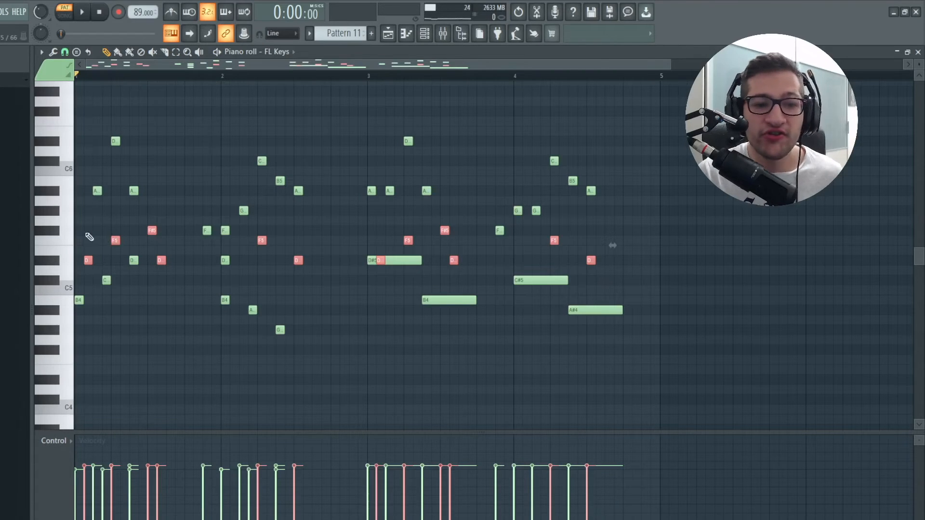
# Examine how the highlighted D#5, F5 and F#5 notes fit between the melody and bass notes in Pattern 11
pyautogui.scroll(6, 90, 237)
pyautogui.scroll(-2, 530, 249)
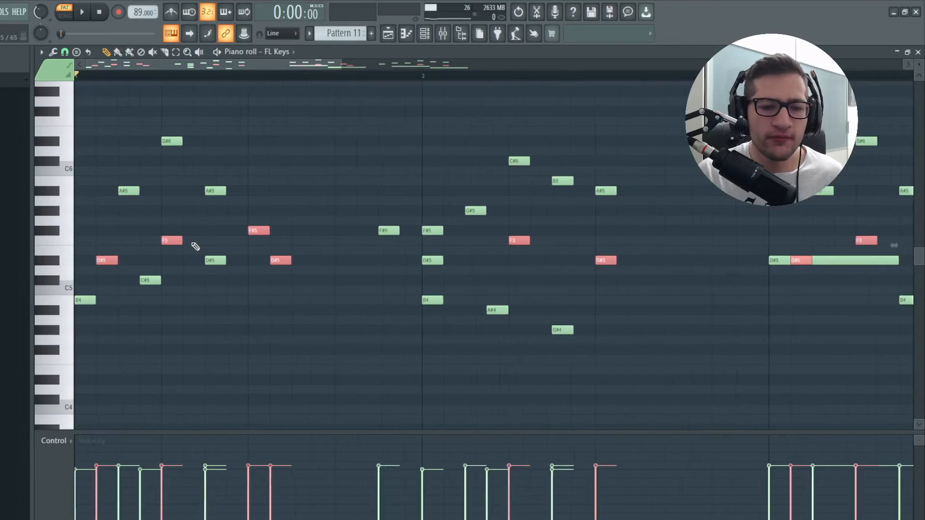
pyautogui.scroll(-1, 145, 252)
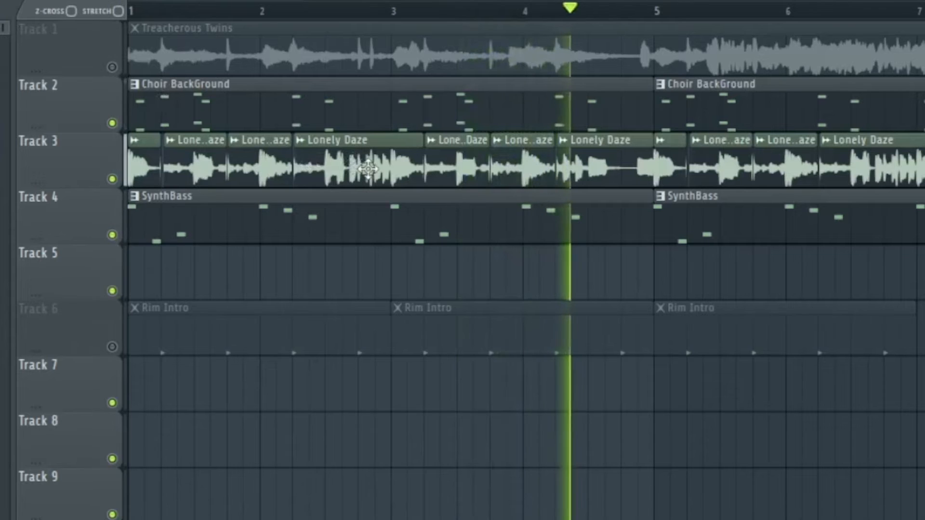
# Open the Rim Intro pattern from Track 6 and view the sampler settings of its Intro Rimshot channel
pyautogui.scroll(-1, 369, 163)
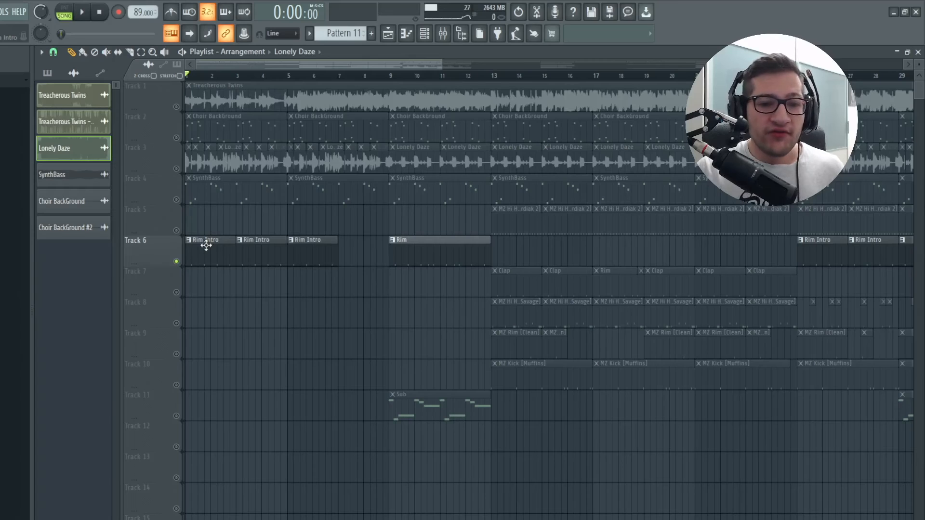
pyautogui.doubleClick(206, 244)
pyautogui.click(426, 39)
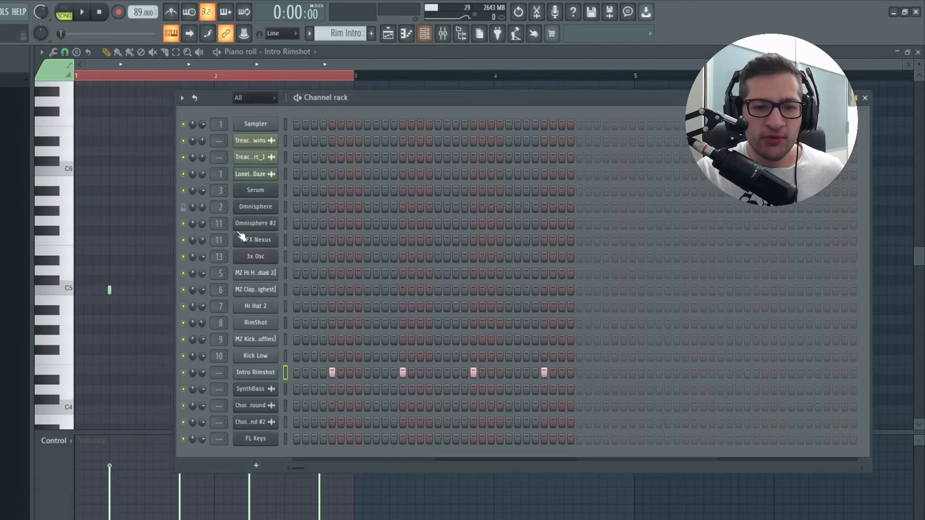
pyautogui.click(264, 374)
pyautogui.click(264, 374)
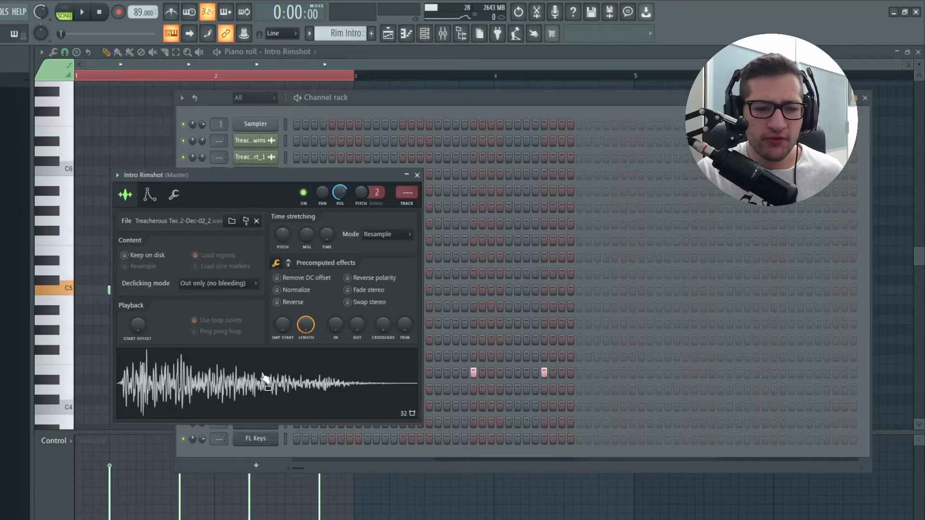
# Play and review the Rim, Clap and MZ Hi Hat [Cardiak 2] patterns, including the RimShot sample
pyautogui.click(108, 79)
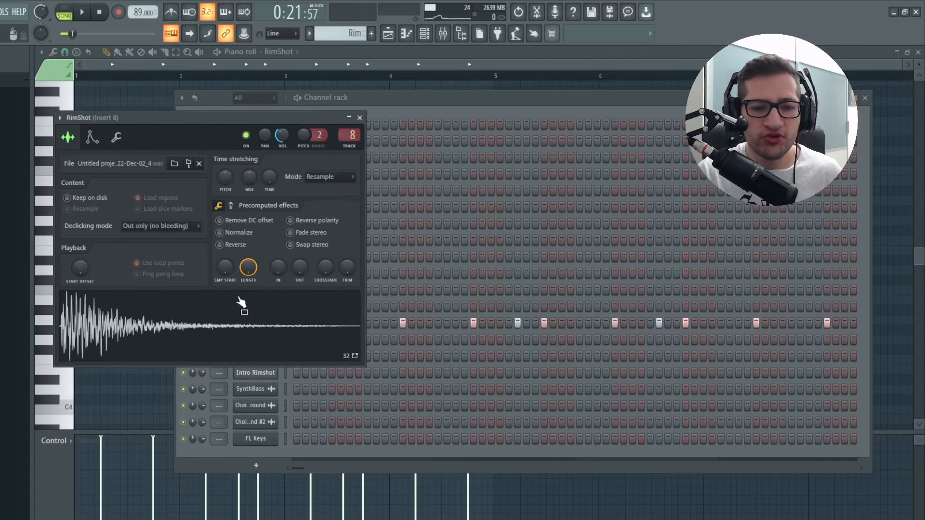
pyautogui.click(102, 79)
pyautogui.press('space')
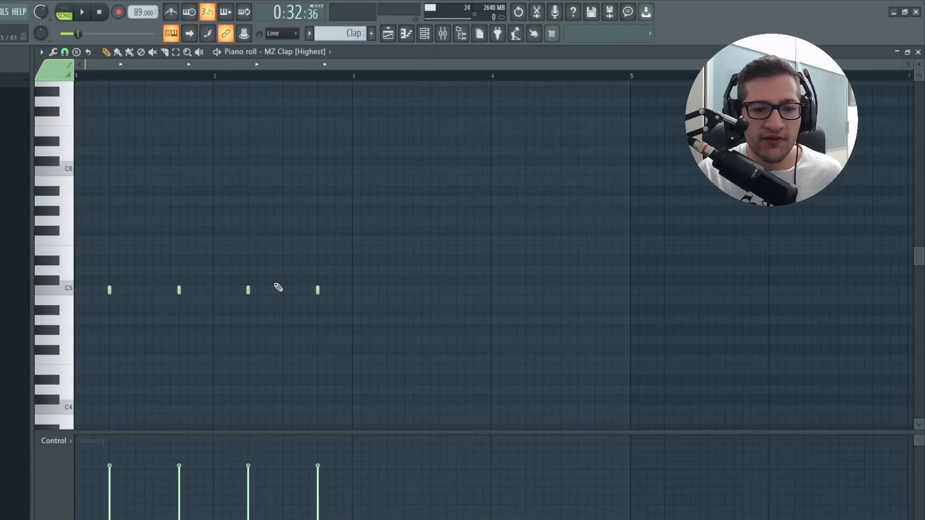
pyautogui.press('space')
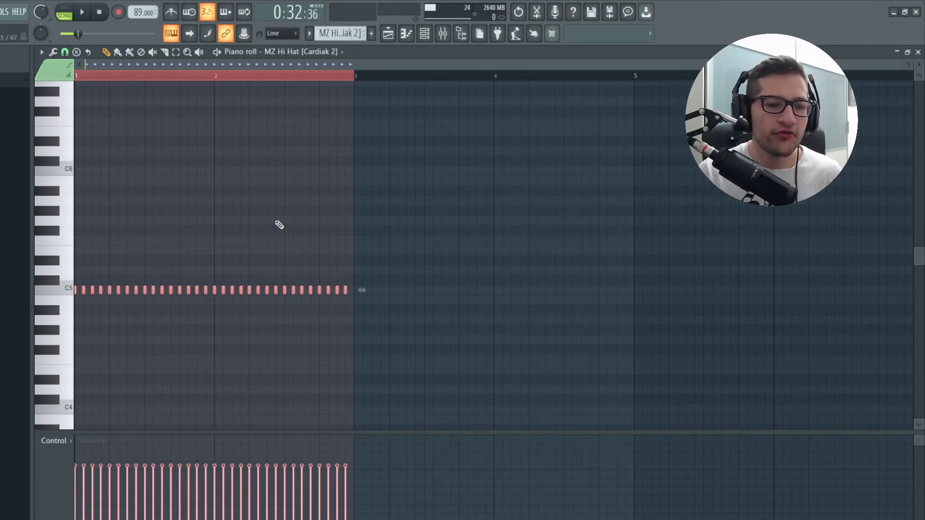
pyautogui.press('space')
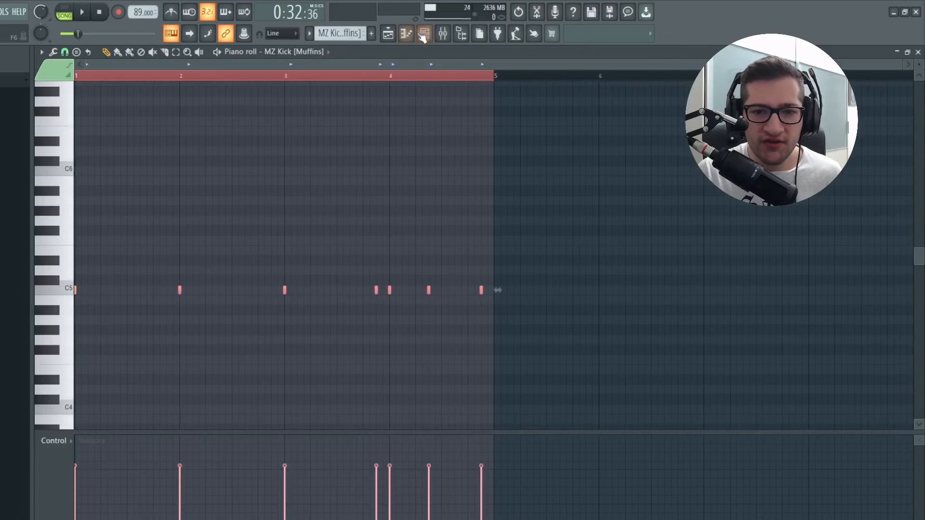
# Open the Kick Low and MZ Kick [Muffins] channels and audition their samples and time stretching settings
pyautogui.click(427, 35)
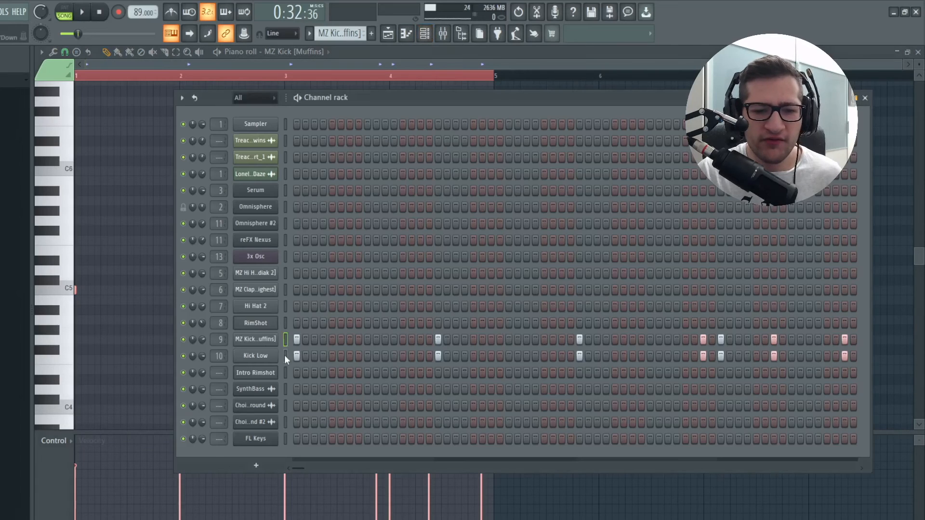
pyautogui.click(274, 357)
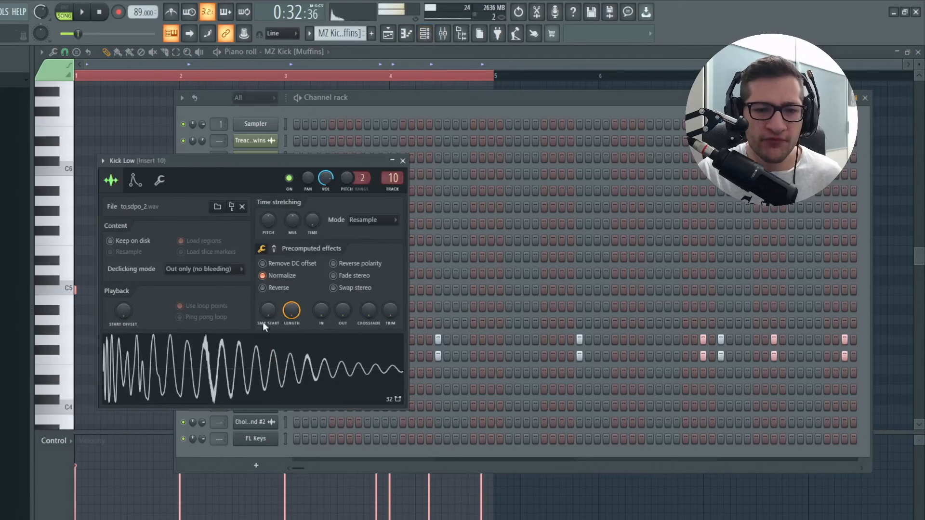
pyautogui.click(449, 32)
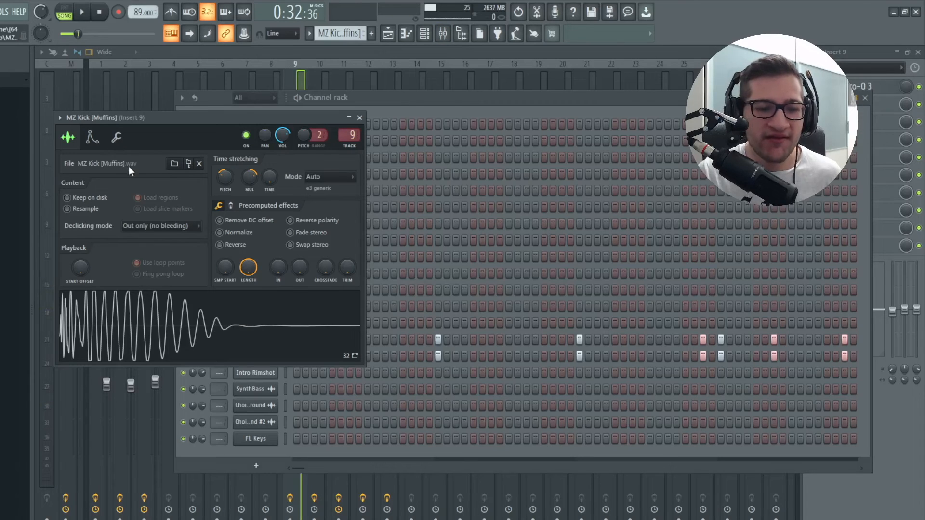
pyautogui.press('q')
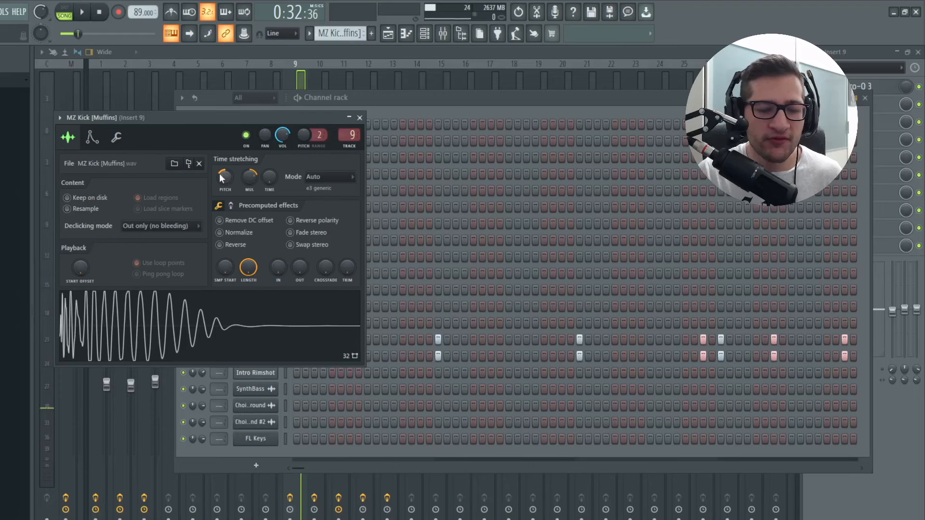
pyautogui.press('q')
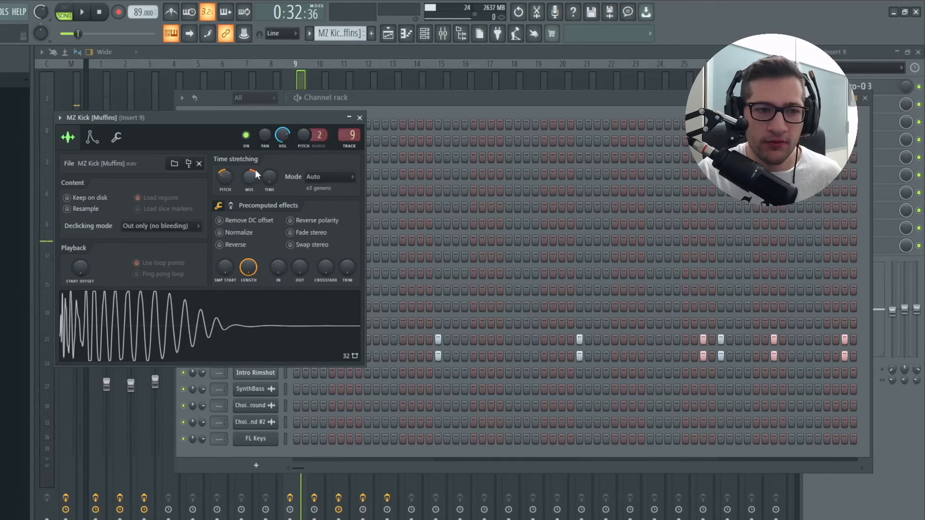
pyautogui.click(231, 207)
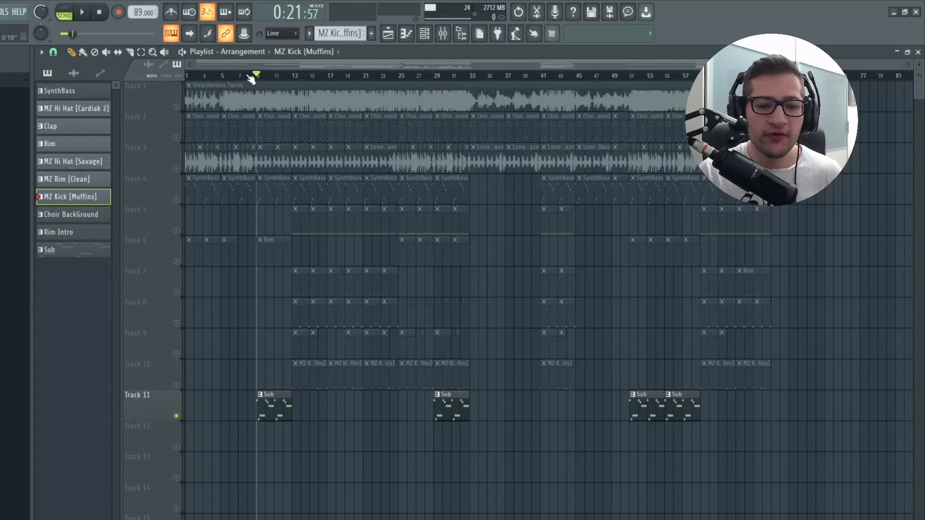
# Review the Sub clips on Track 11 and play the 3x Osc sub bass notes in the piano roll
pyautogui.scroll(5, 246, 398)
pyautogui.scroll(-5, 316, 407)
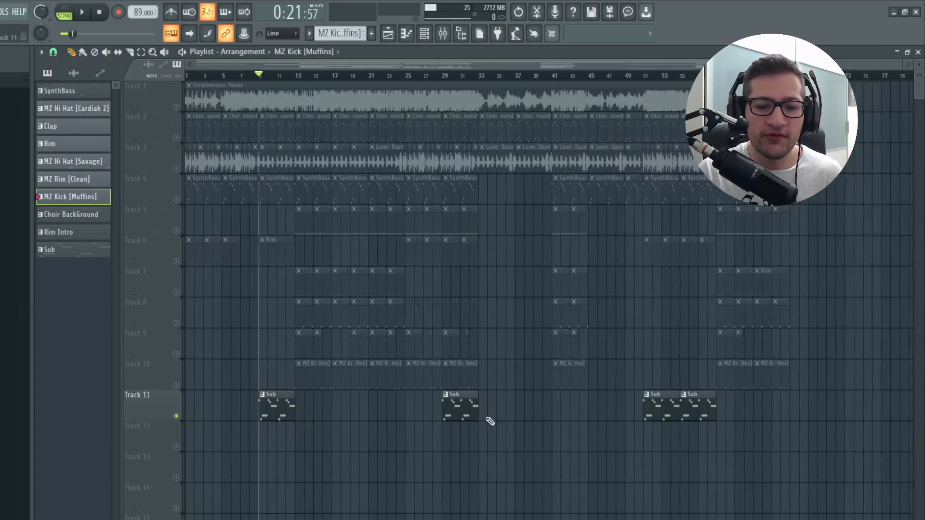
pyautogui.scroll(5, 240, 400)
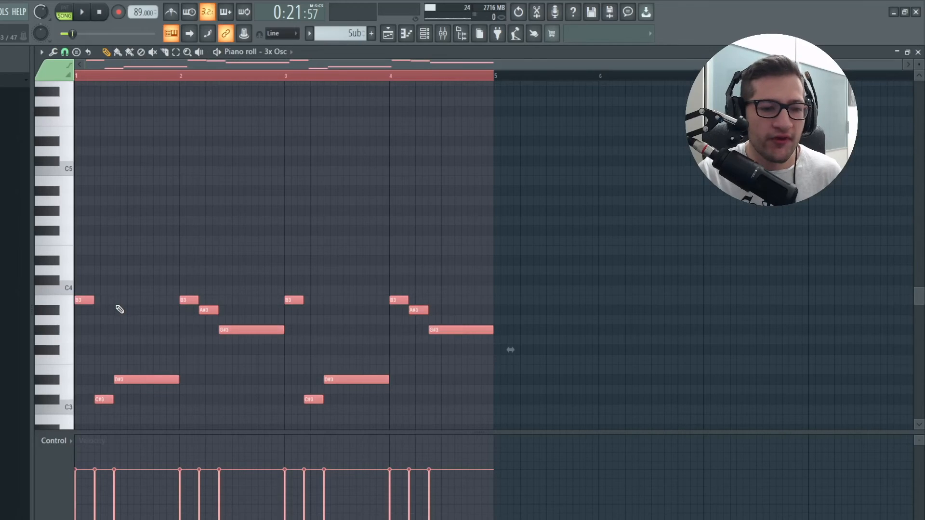
pyautogui.press('space')
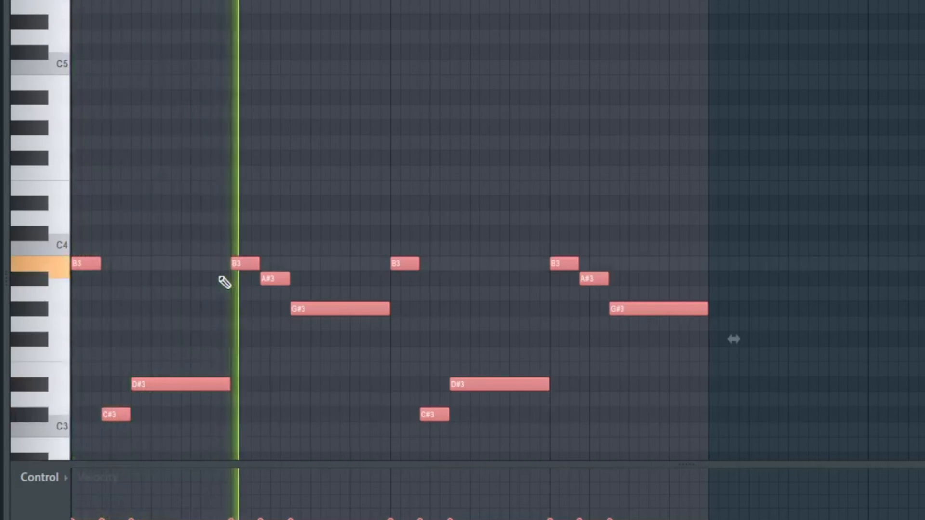
pyautogui.scroll(-1, 224, 283)
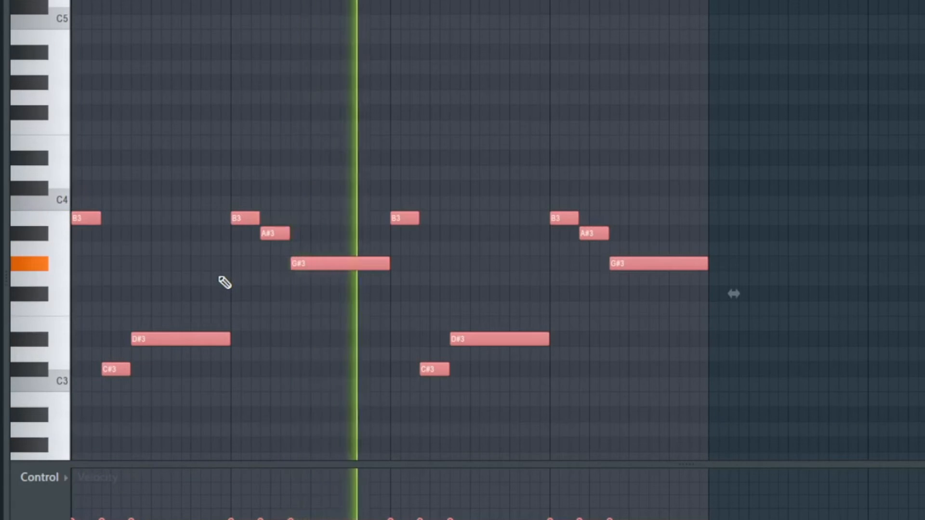